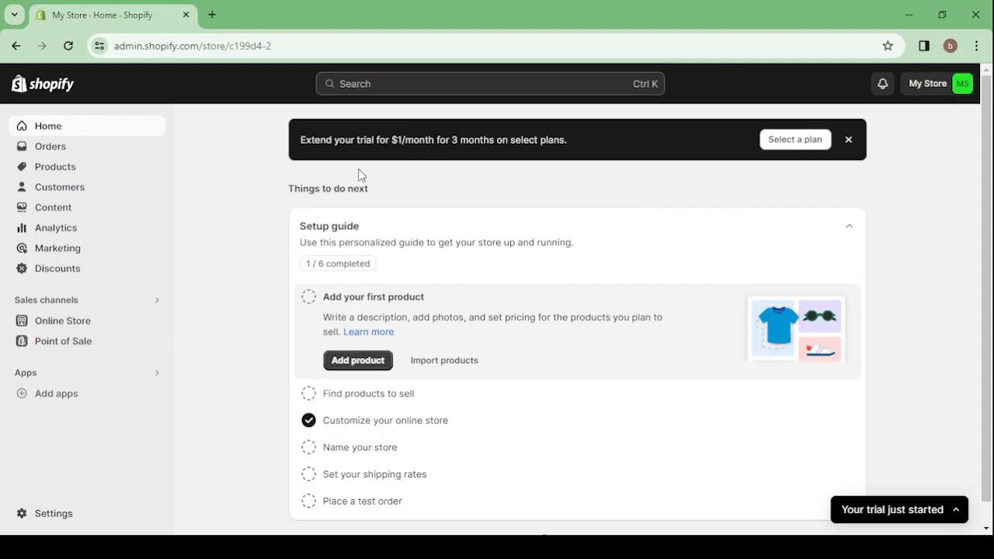
# - Search Google for shopify in a separate tab, view the Shopify homepage, and return to the store admin
pyautogui.click(213, 14)
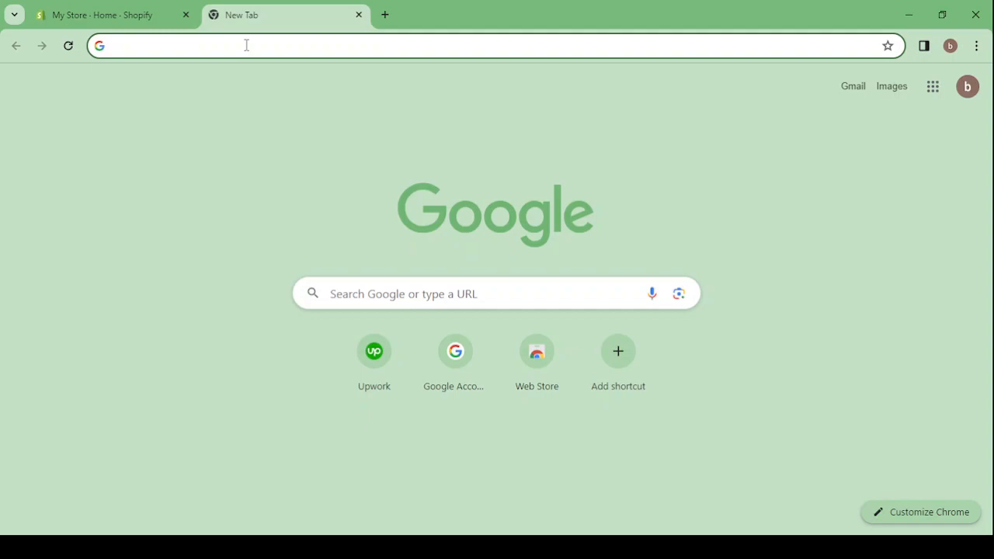
pyautogui.write('shop')
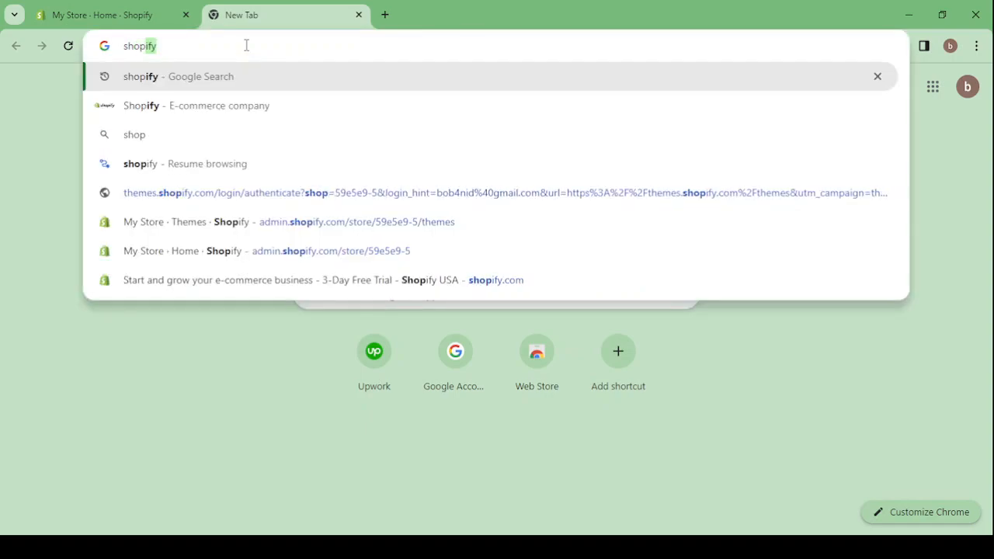
pyautogui.press('Return')
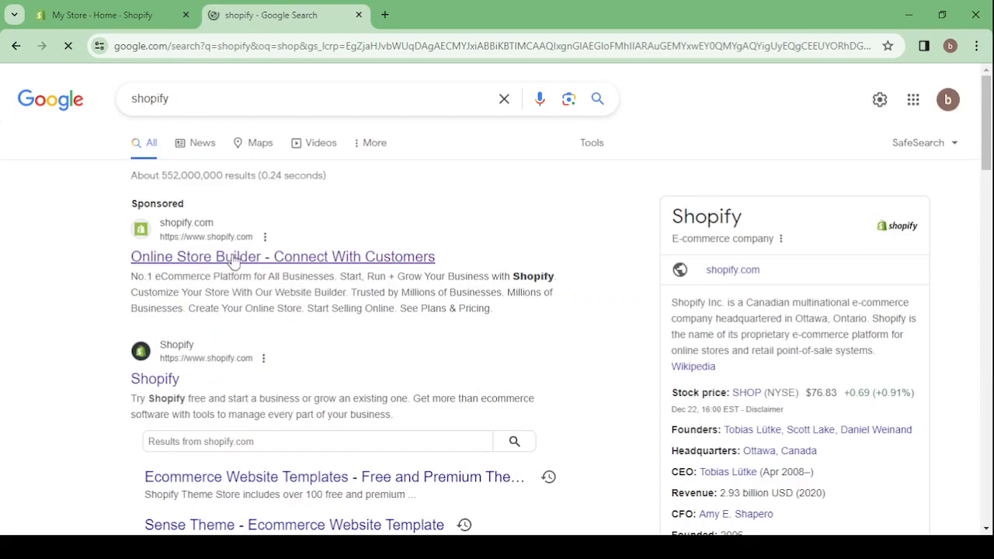
pyautogui.click(233, 262)
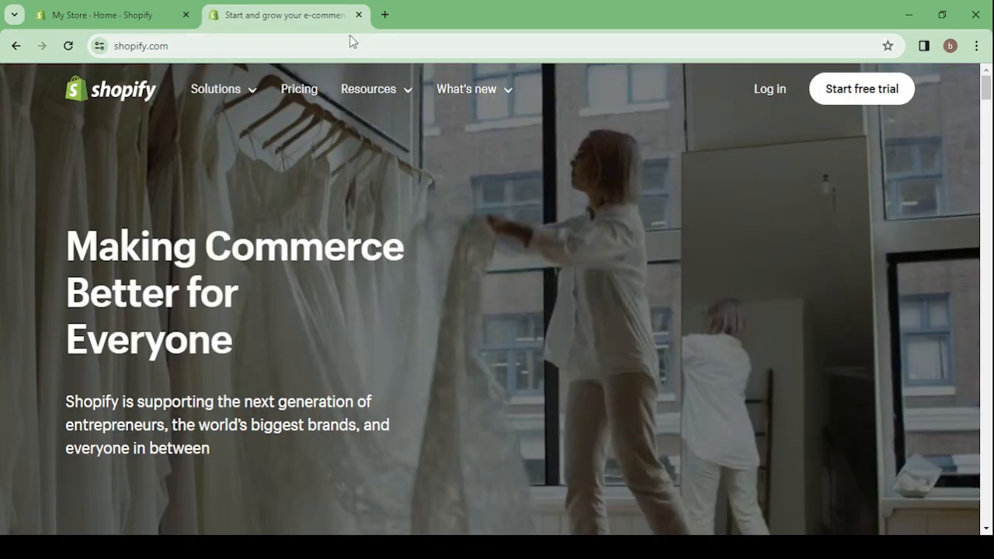
pyautogui.click(359, 15)
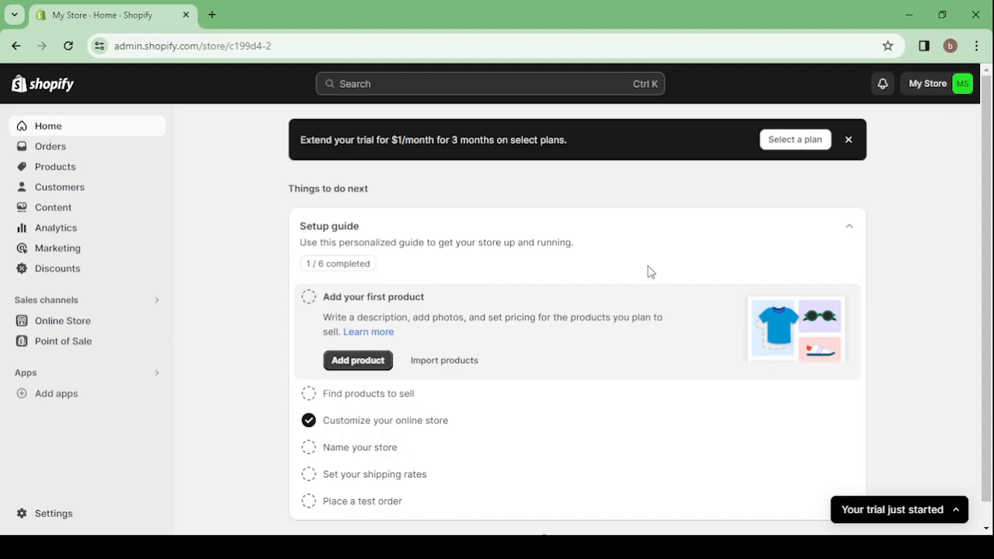
# - Check the trial details and dismiss the banner offering to extend the trial
pyautogui.click(958, 516)
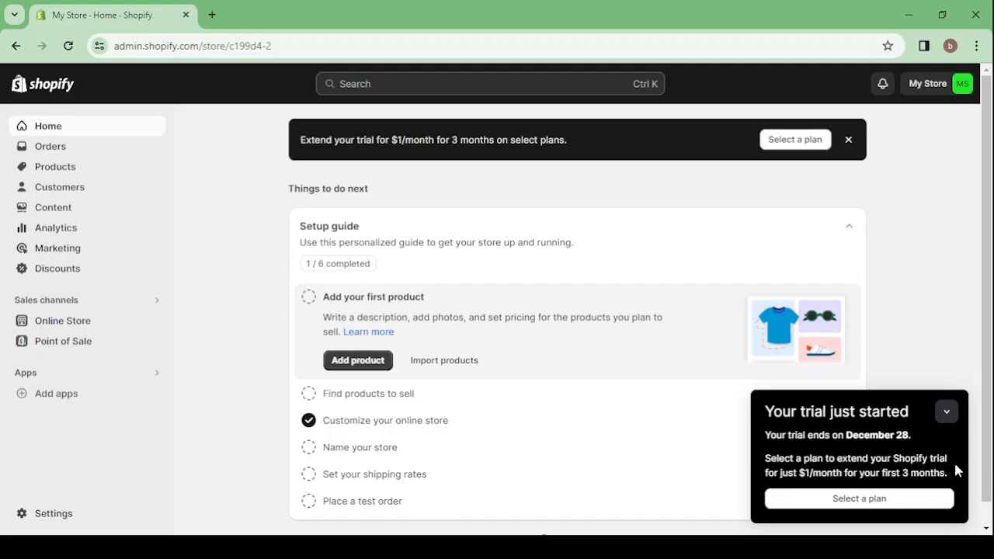
pyautogui.click(947, 412)
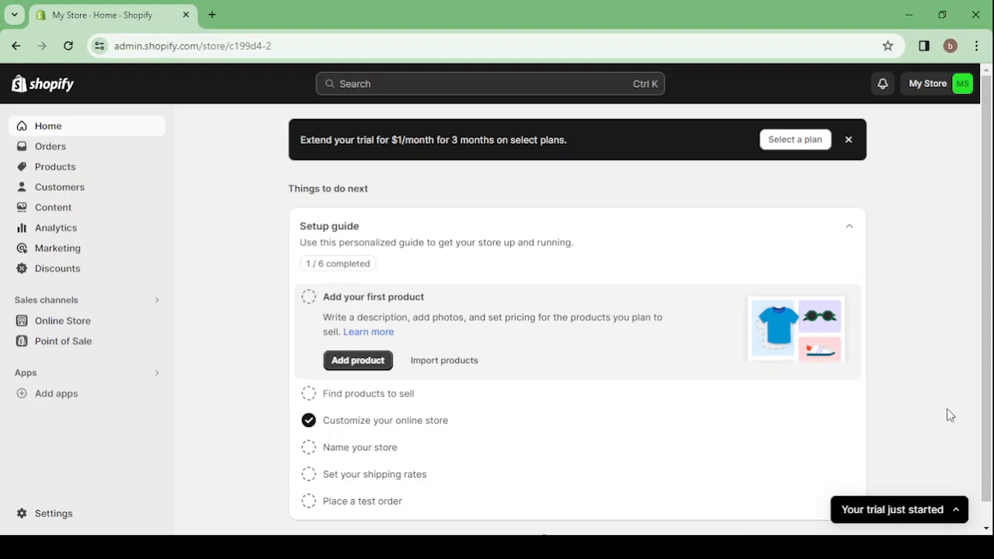
pyautogui.click(849, 139)
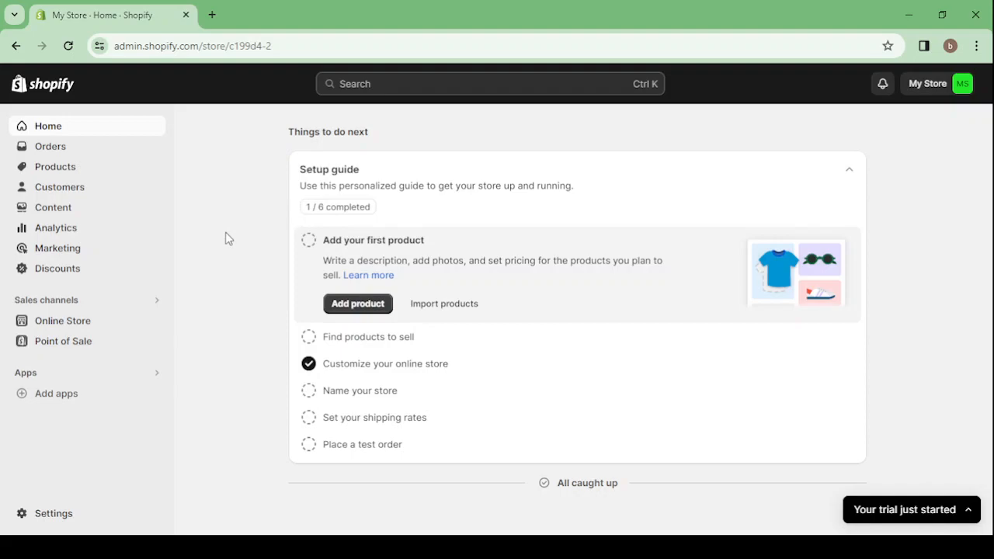
# - Look through the Orders, Products, Customers and Content sections of the store admin
pyautogui.click(86, 148)
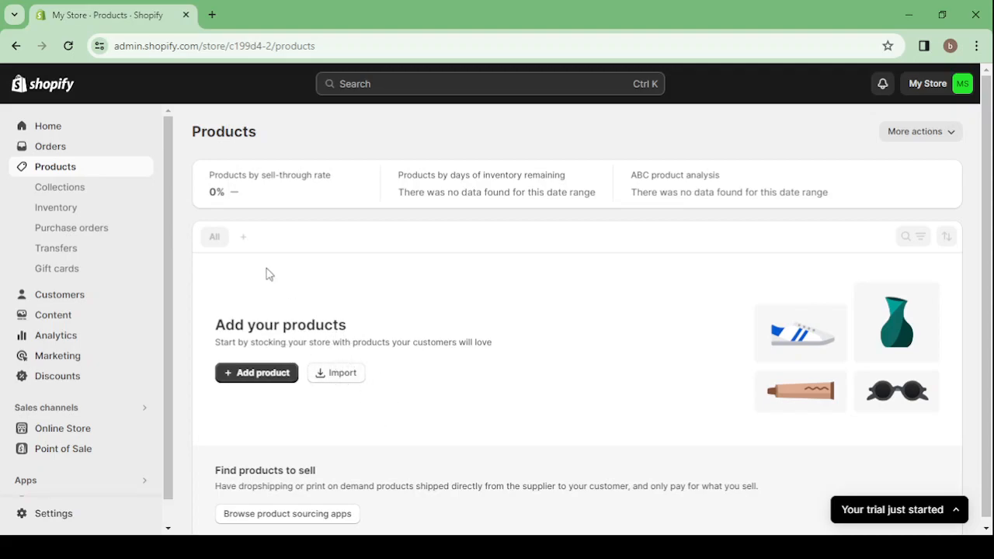
pyautogui.click(68, 296)
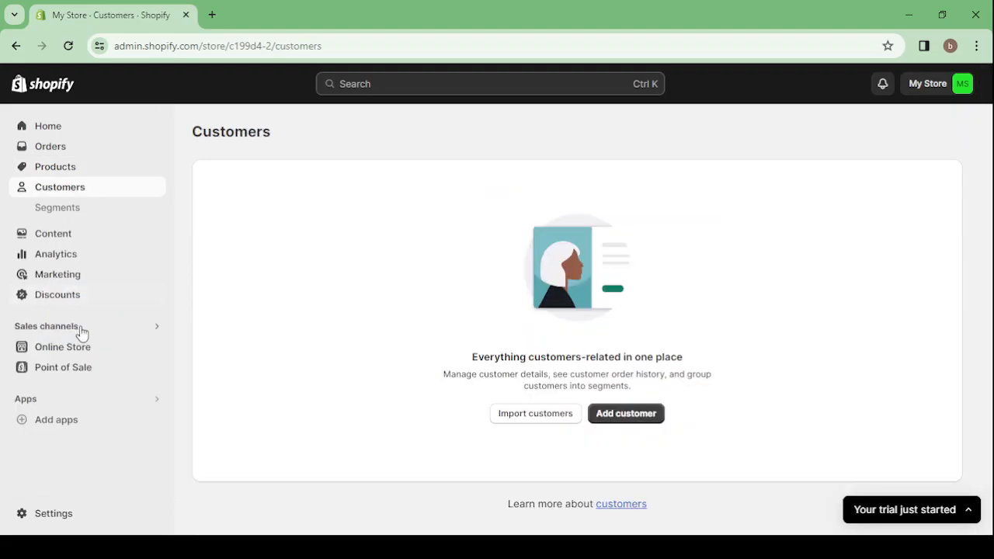
pyautogui.click(50, 238)
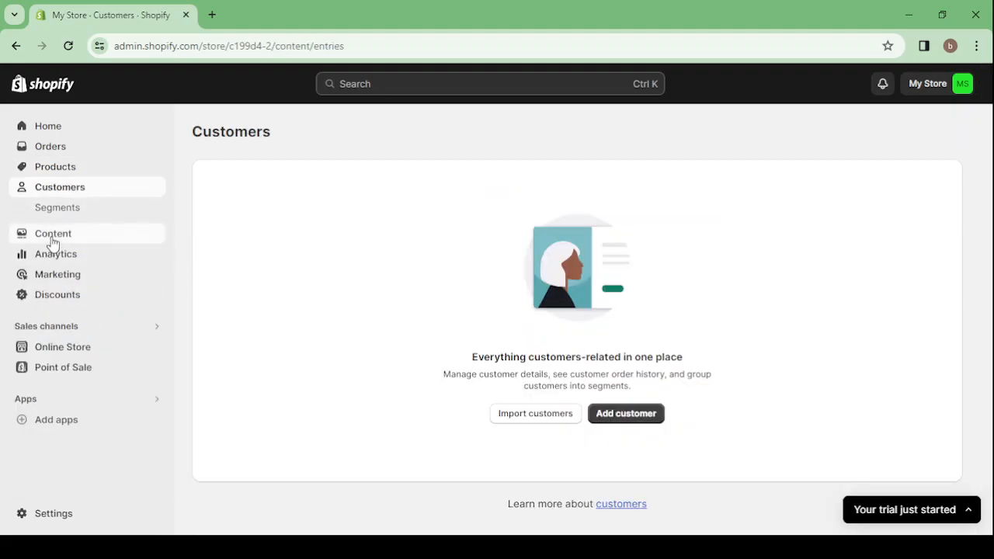
# - Examine the Analytics dashboard, including total sales, store sessions, conversion rate, orders and top selling products
pyautogui.click(55, 274)
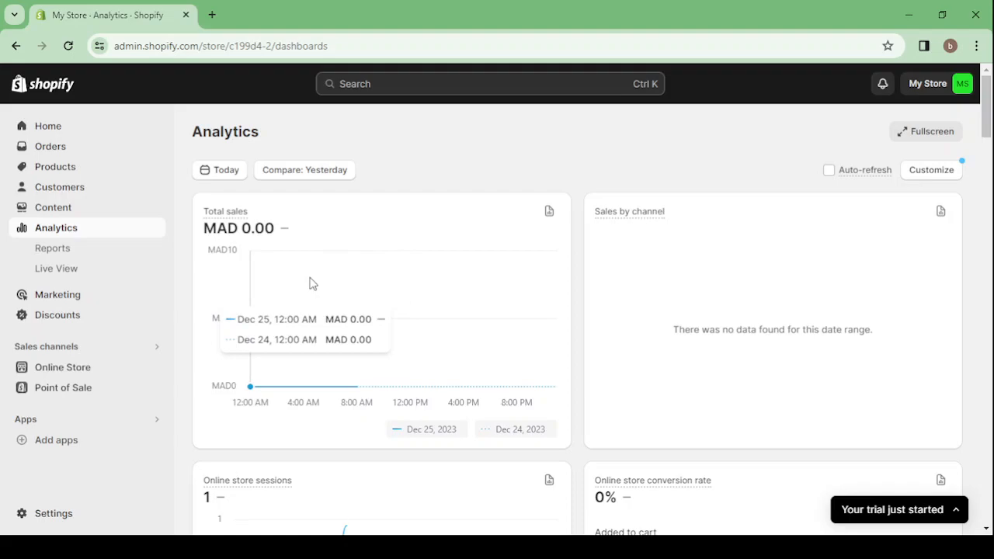
pyautogui.scroll(-3, 662, 282)
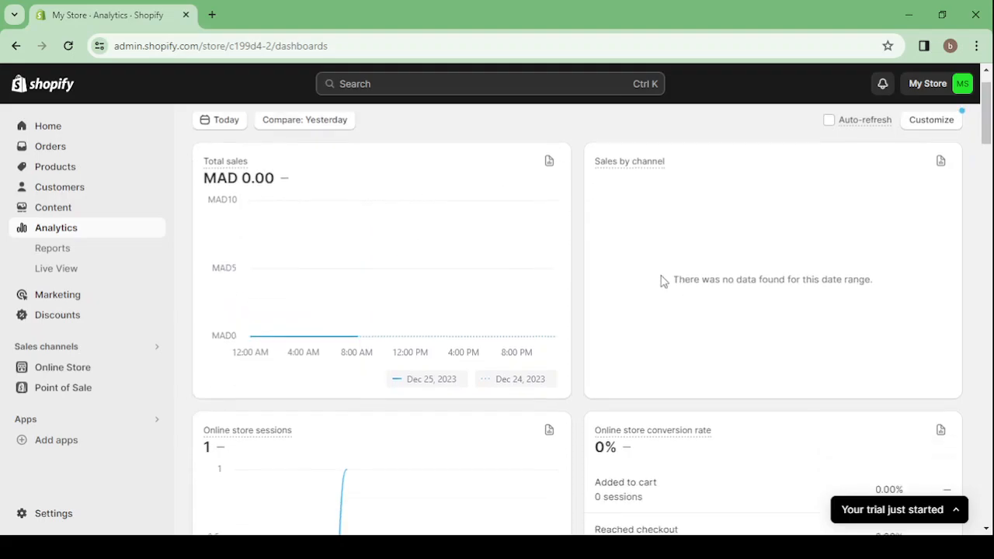
pyautogui.scroll(-1, 661, 282)
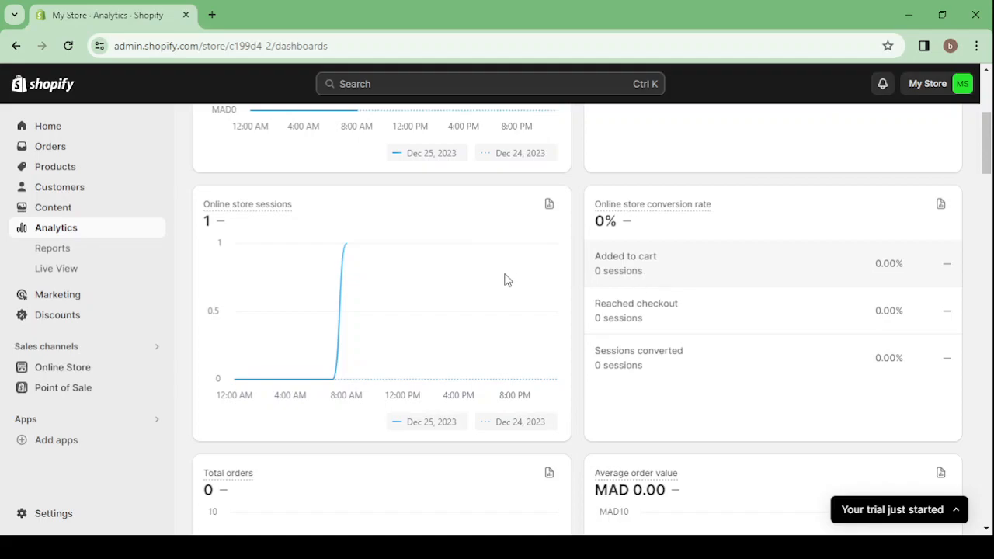
pyautogui.scroll(-4, 406, 284)
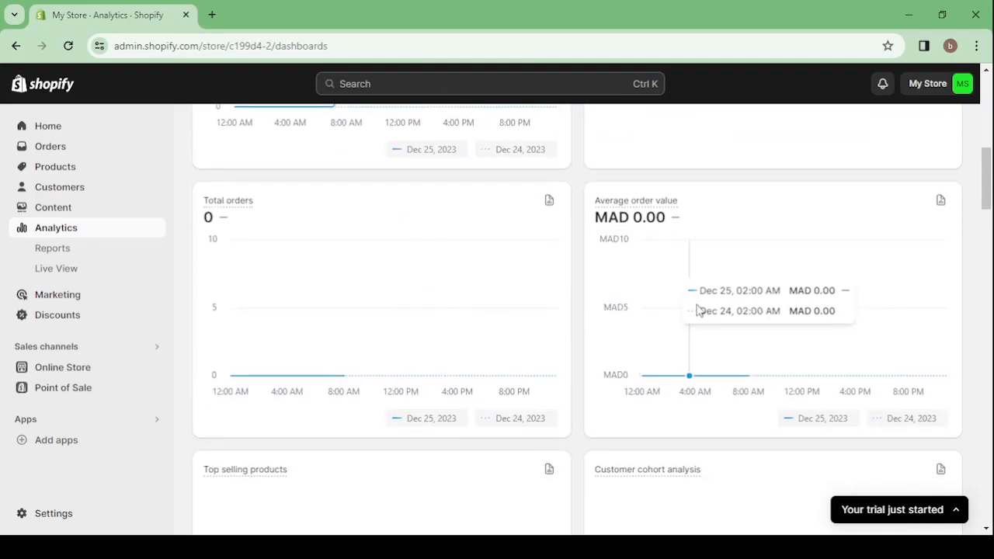
pyautogui.scroll(-2, 718, 303)
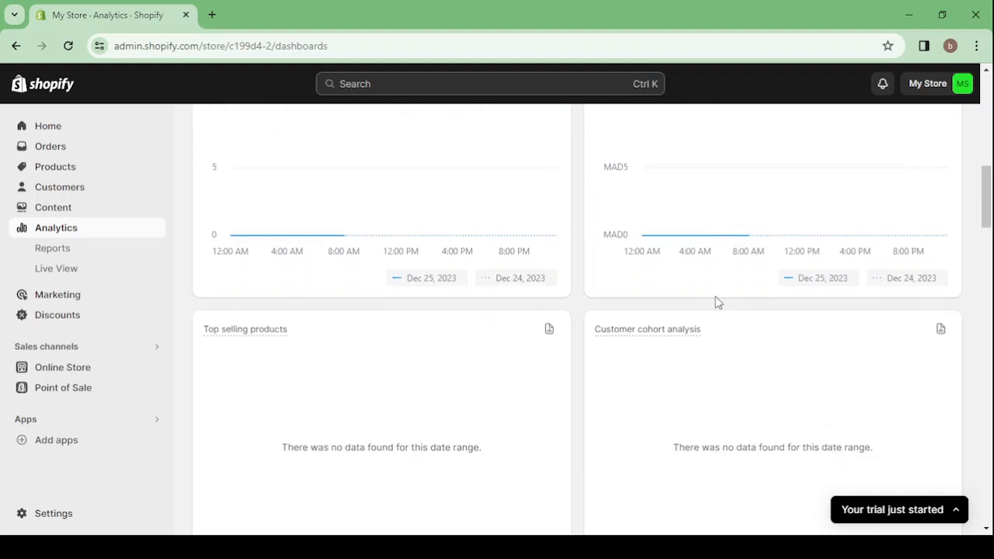
pyautogui.scroll(8, 718, 303)
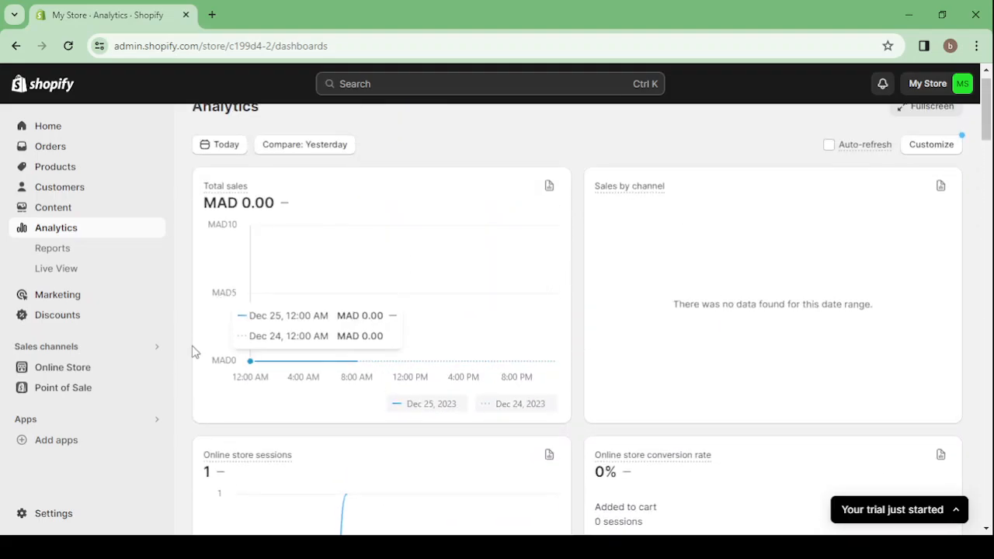
# - View the live storefront from the Online Store themes page, look over its homepage, and return to the admin
pyautogui.click(78, 372)
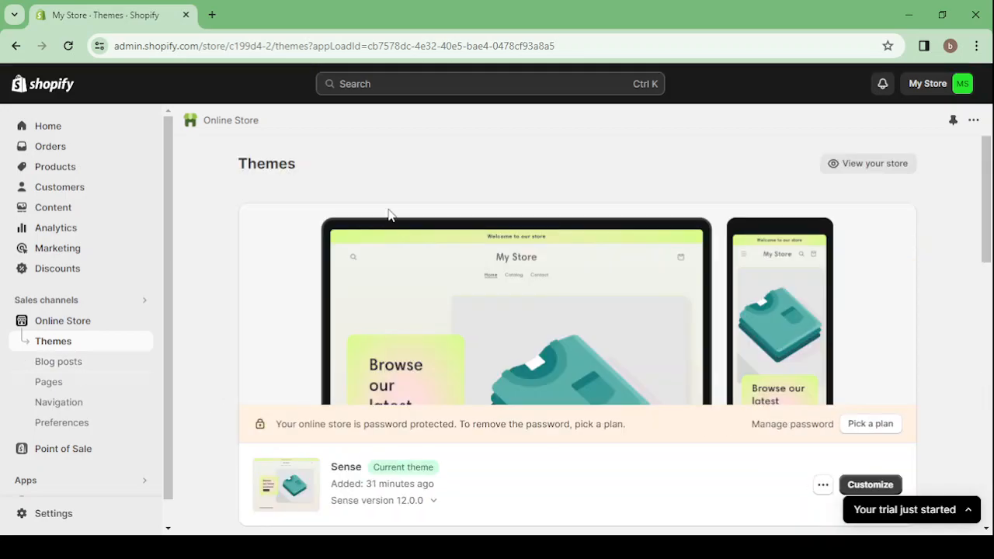
pyautogui.click(867, 165)
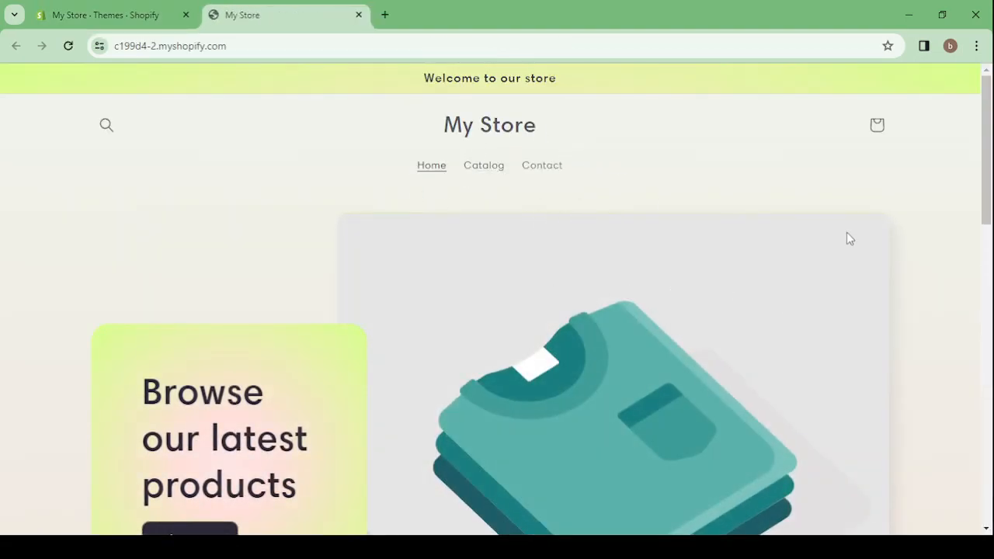
pyautogui.scroll(-8, 913, 252)
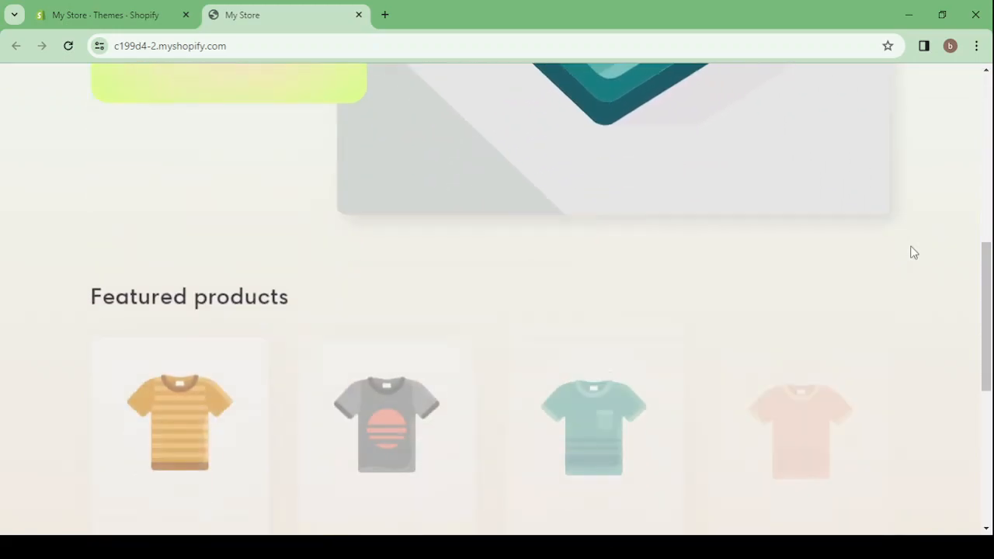
pyautogui.scroll(-4, 914, 253)
pyautogui.scroll(4, 911, 250)
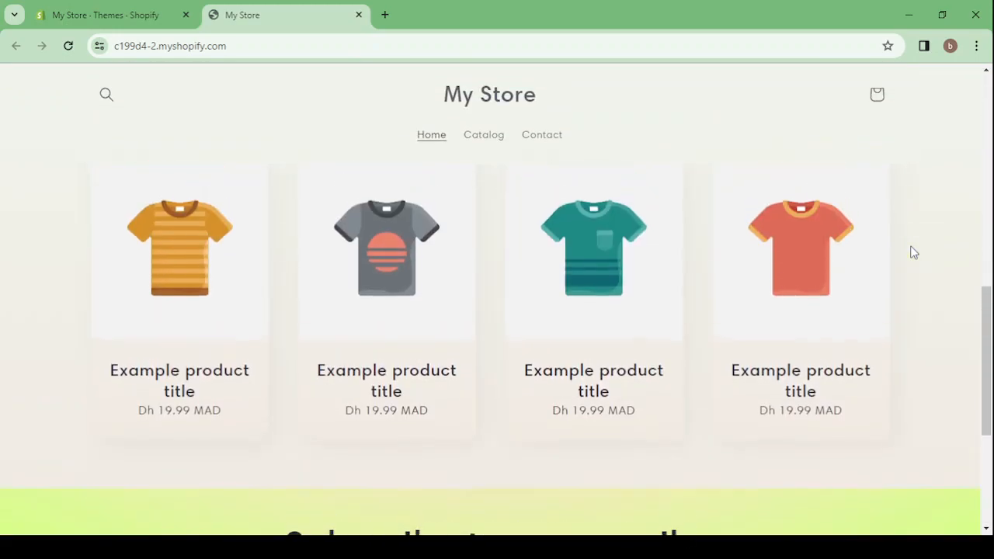
pyautogui.scroll(8, 673, 297)
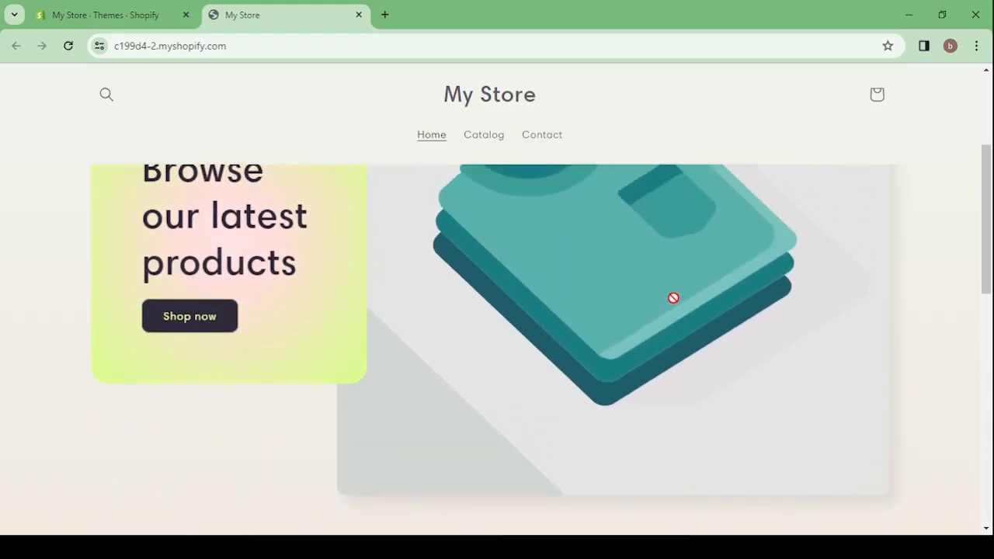
pyautogui.scroll(-2, 502, 280)
pyautogui.scroll(2, 502, 280)
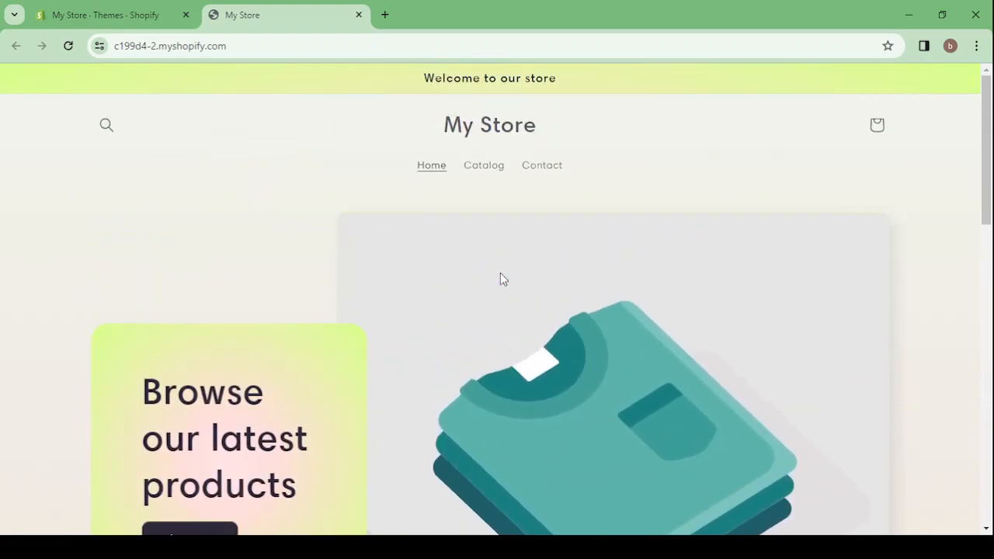
pyautogui.click(359, 15)
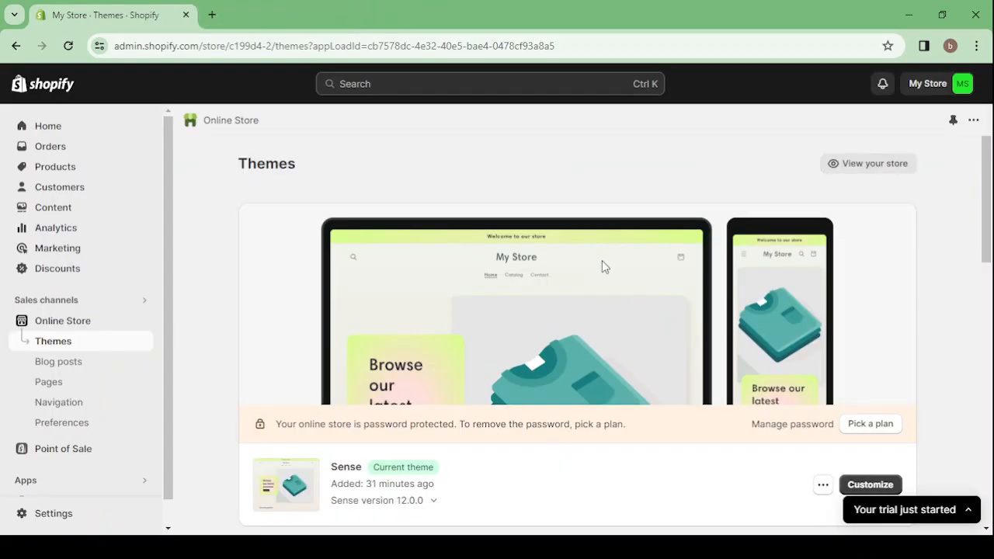
# - Review the current theme, the theme library and the popular free themes on the Themes page
pyautogui.scroll(-5, 603, 262)
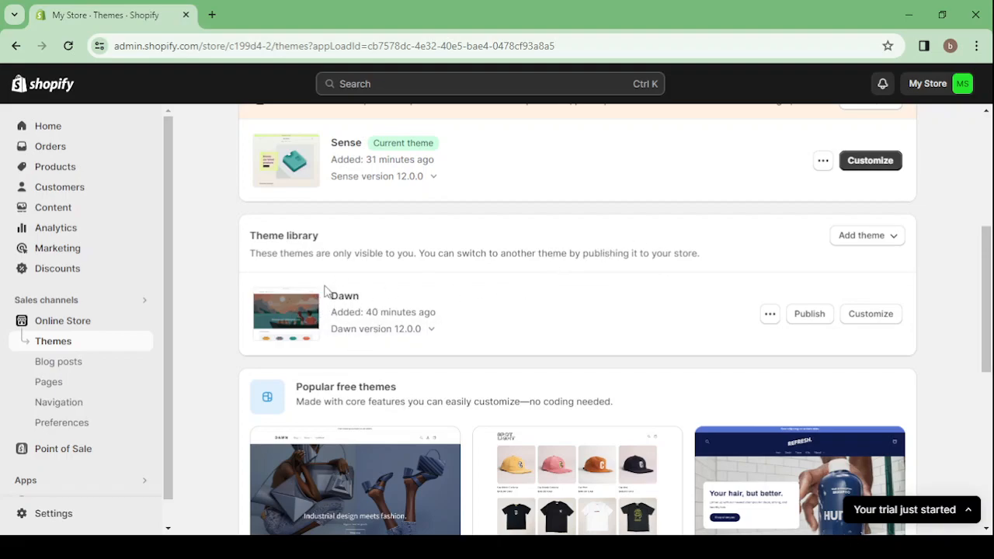
pyautogui.scroll(2, 335, 291)
pyautogui.scroll(-2, 326, 293)
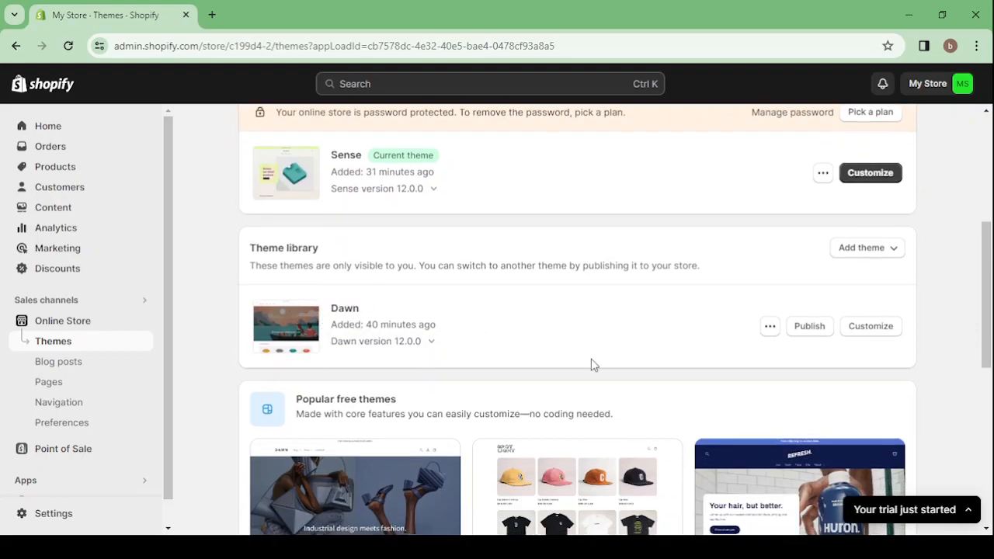
pyautogui.scroll(-3, 591, 363)
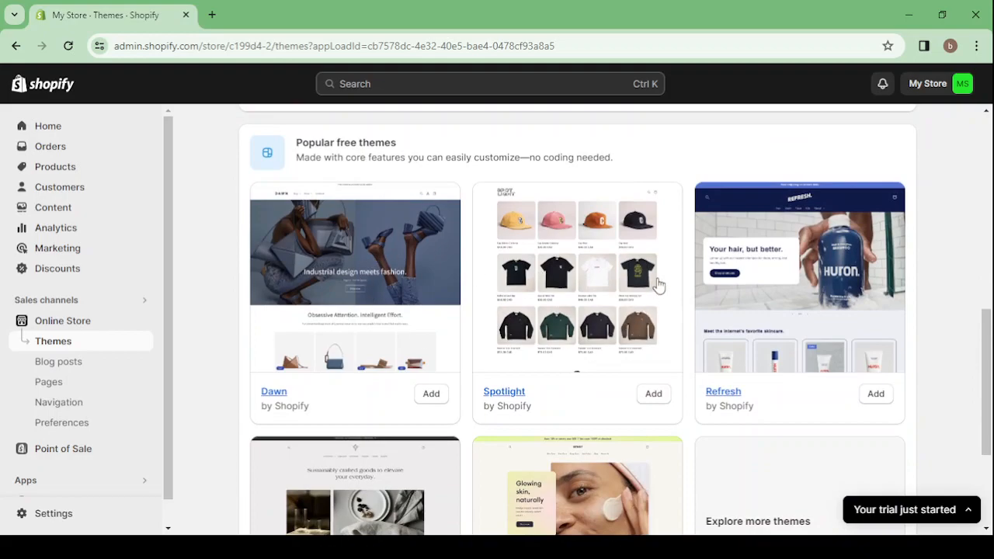
pyautogui.scroll(-2, 620, 419)
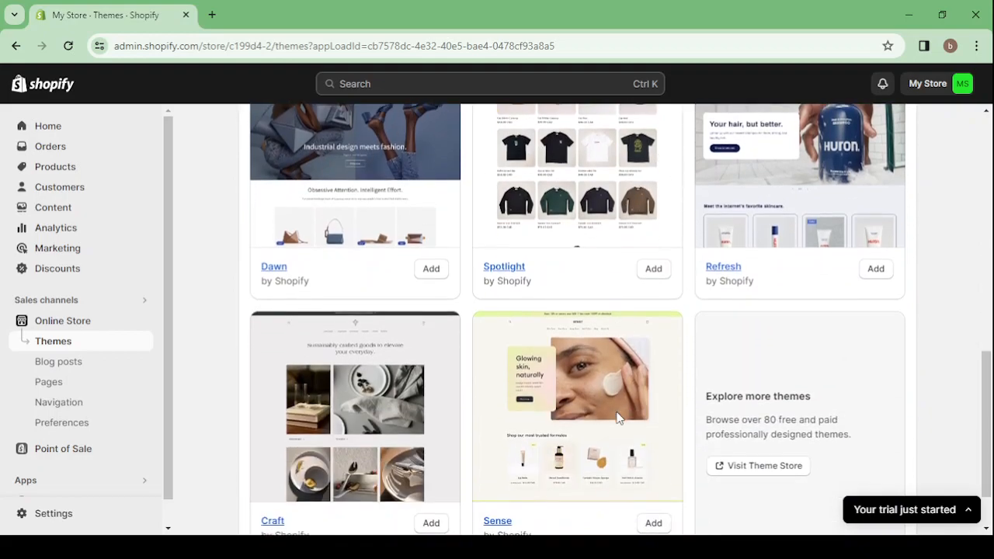
# - Visit the Theme Store and look over the filters and themes offered there
pyautogui.click(755, 462)
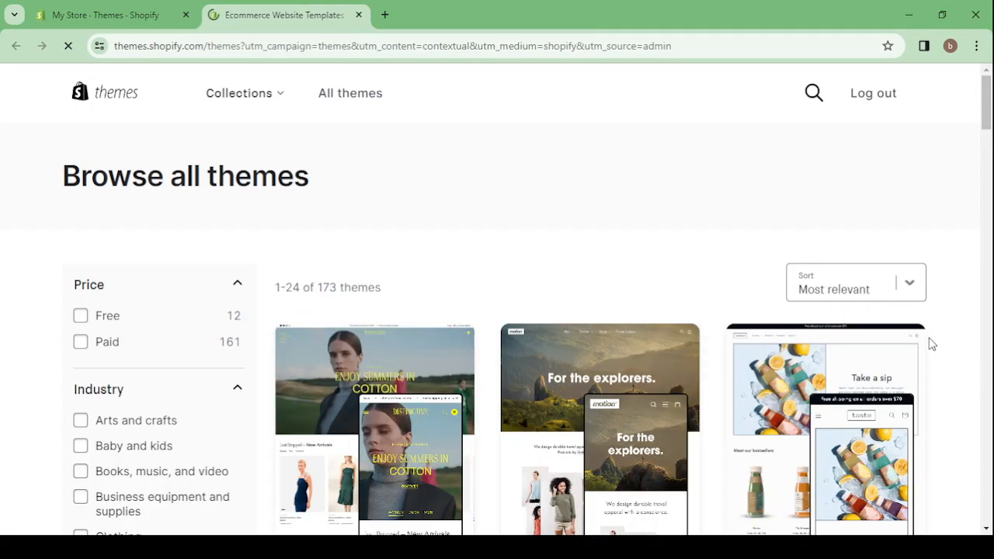
pyautogui.scroll(-1, 933, 344)
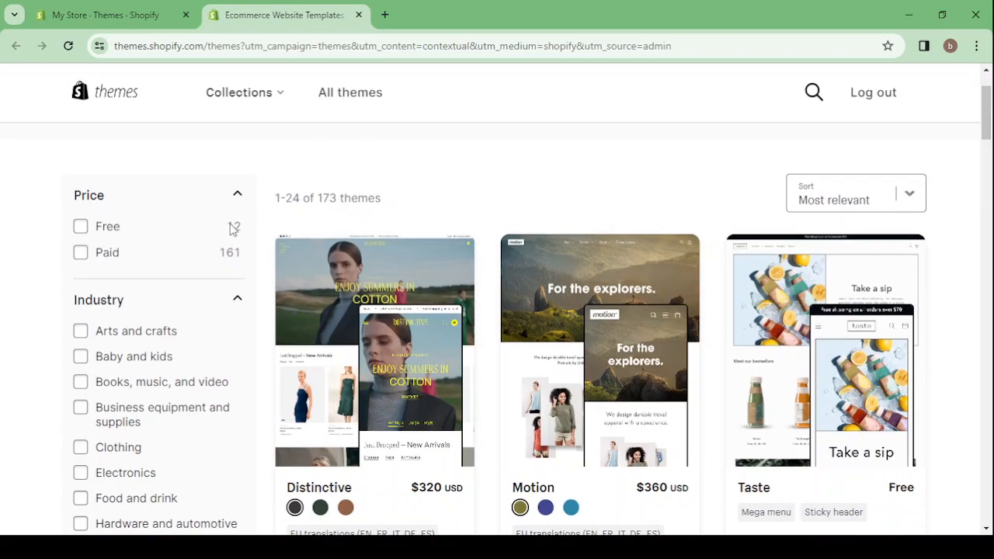
pyautogui.scroll(-2, 721, 404)
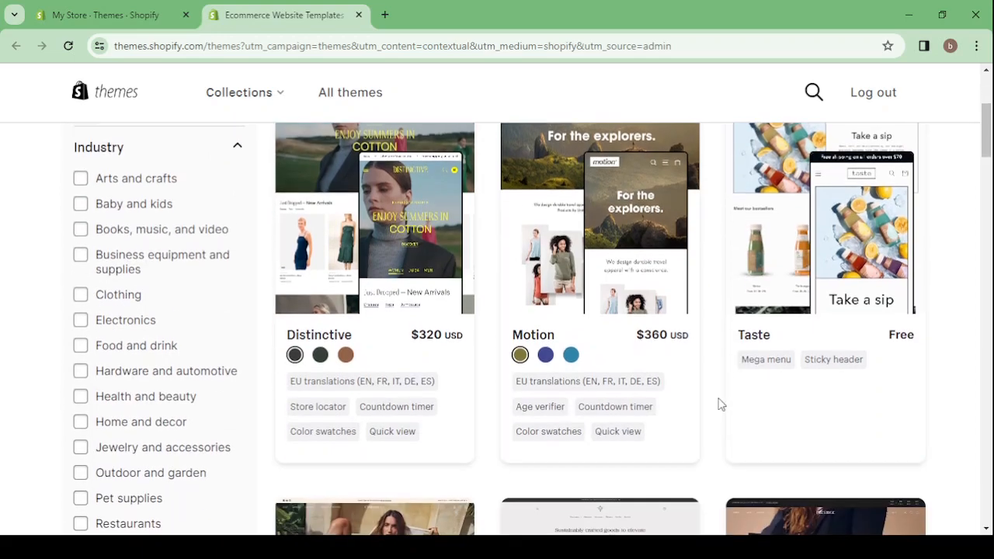
pyautogui.scroll(2, 719, 404)
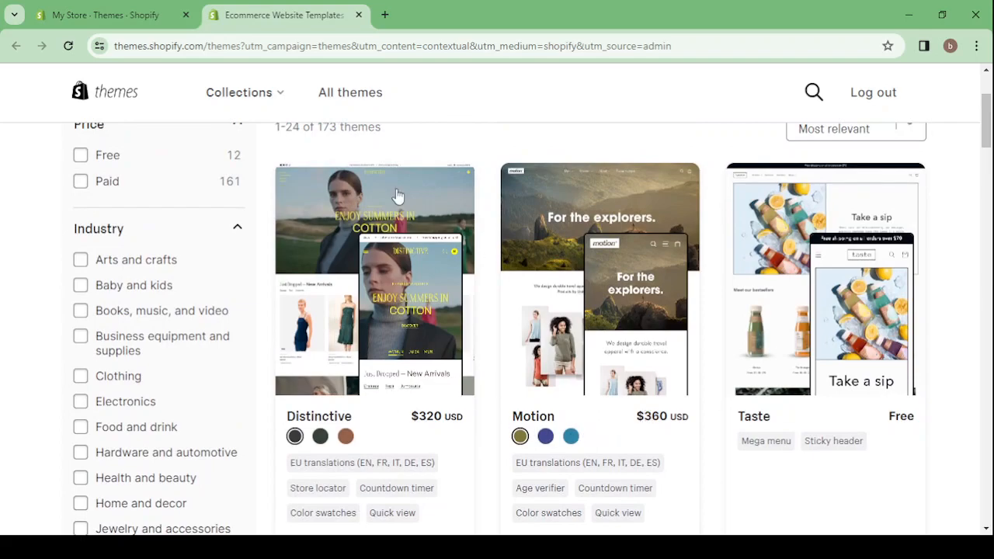
# - Filter the Theme Store by the Free price option and browse the matching themes
pyautogui.scroll(1, 354, 188)
pyautogui.click(78, 201)
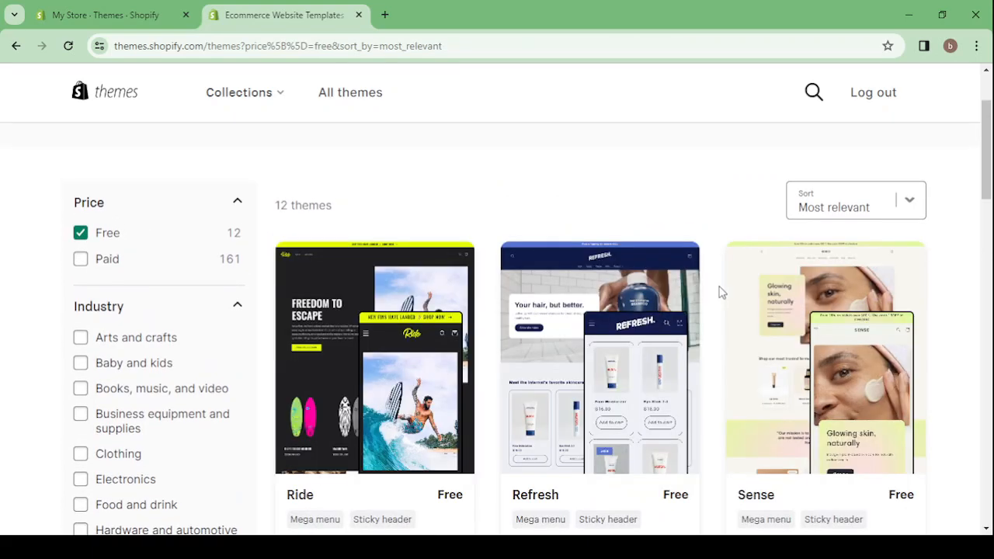
pyautogui.scroll(-2, 720, 292)
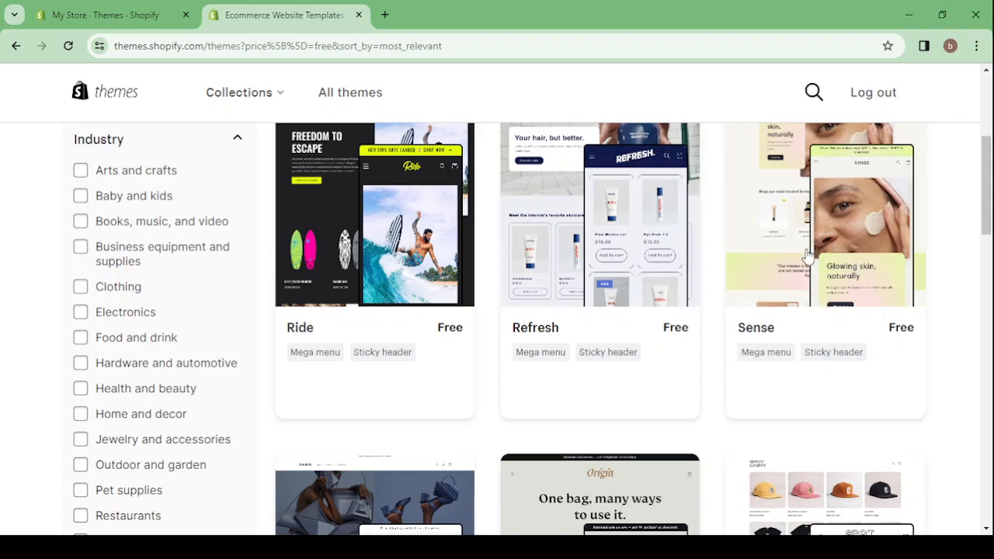
pyautogui.scroll(-5, 808, 253)
pyautogui.scroll(-5, 808, 256)
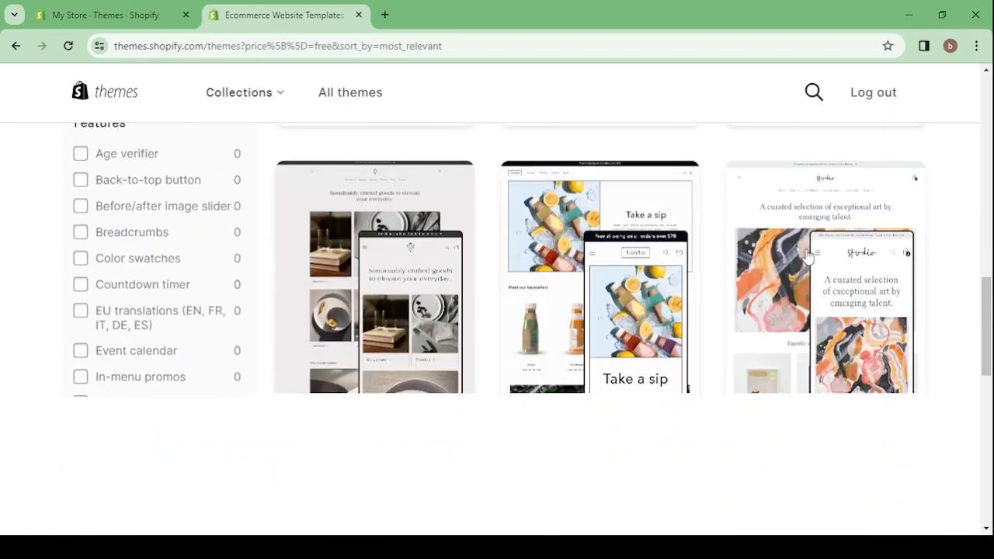
# - Leave the Theme Store and review the current theme and the theme library on the store's Themes page
pyautogui.scroll(2, 808, 256)
pyautogui.scroll(10, 808, 257)
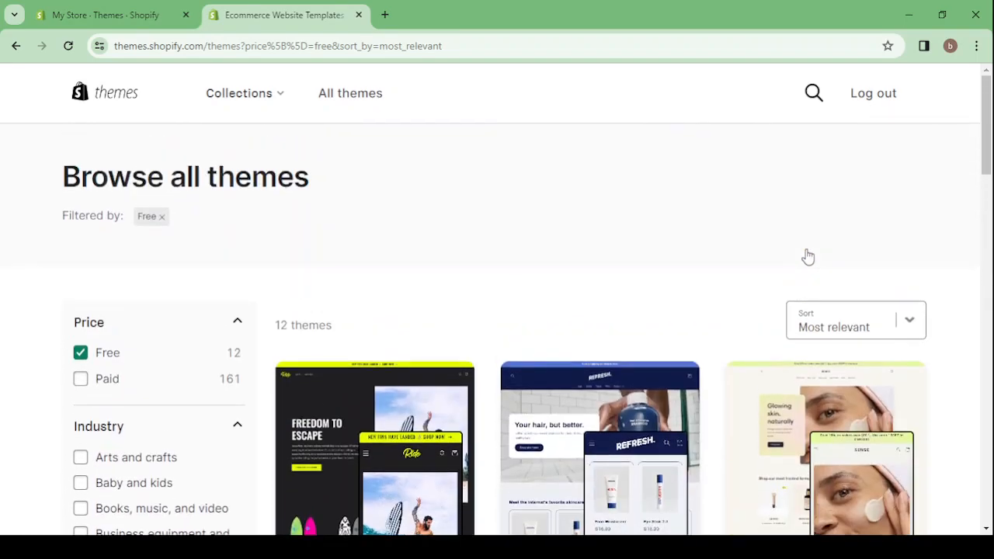
pyautogui.click(357, 17)
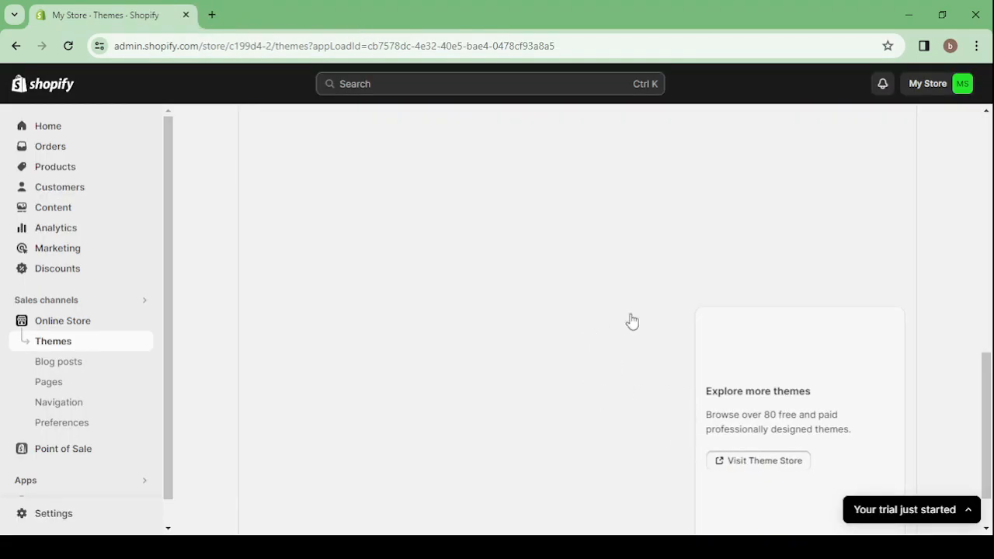
pyautogui.scroll(10, 560, 284)
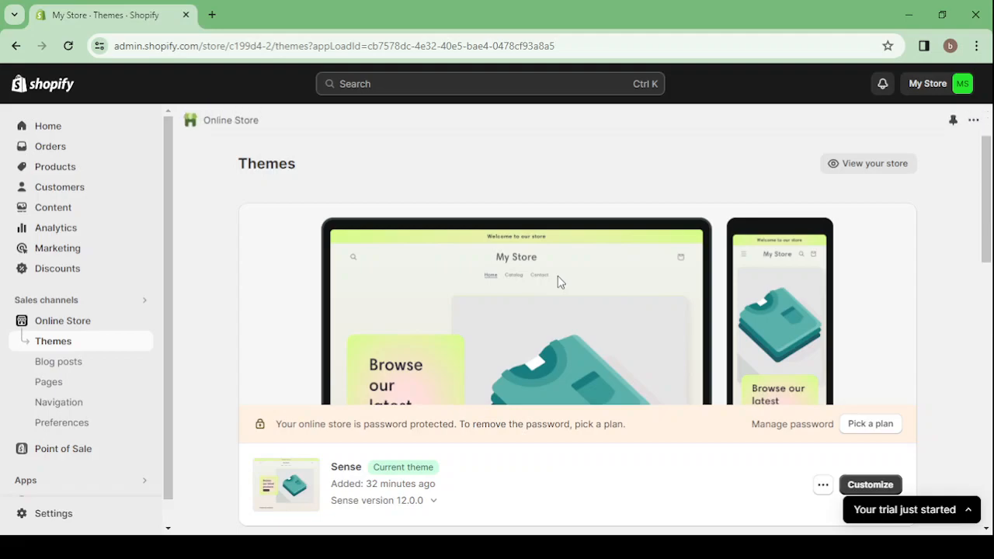
pyautogui.scroll(-1, 557, 282)
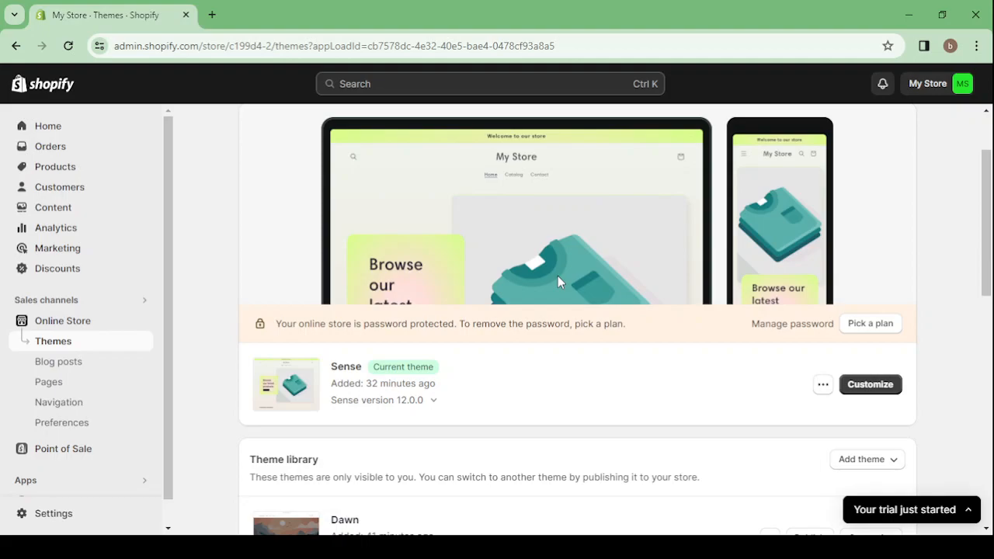
pyautogui.scroll(-3, 558, 276)
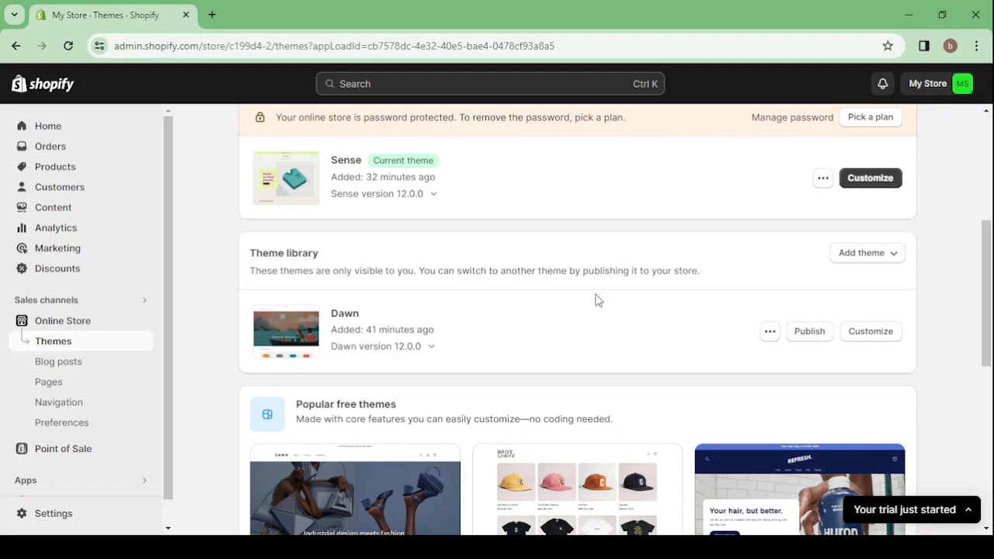
pyautogui.scroll(2, 598, 300)
pyautogui.scroll(1, 598, 300)
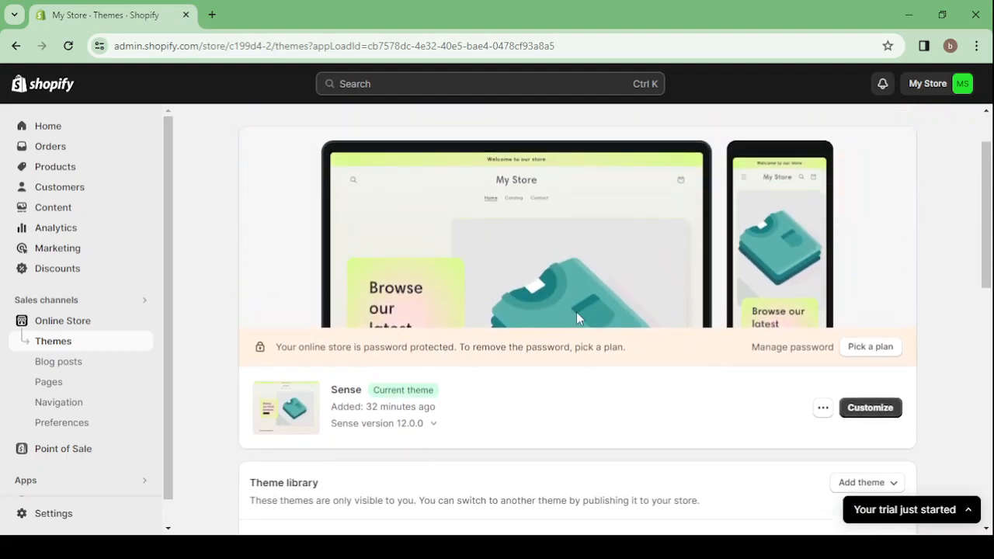
# - Open the current Sense theme for customization and look over its home page, inspecting the announcement bar and Email signup sections
pyautogui.click(871, 410)
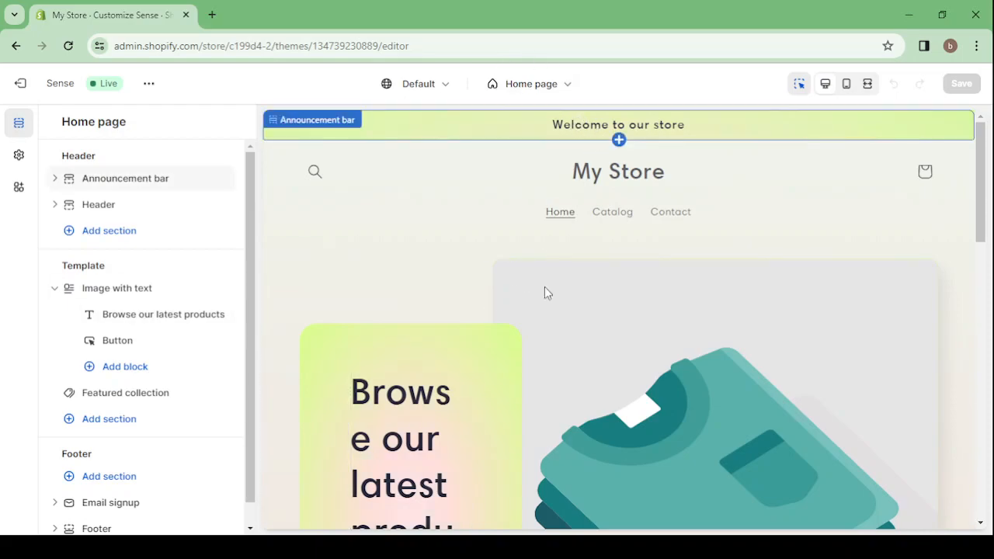
pyautogui.click(577, 126)
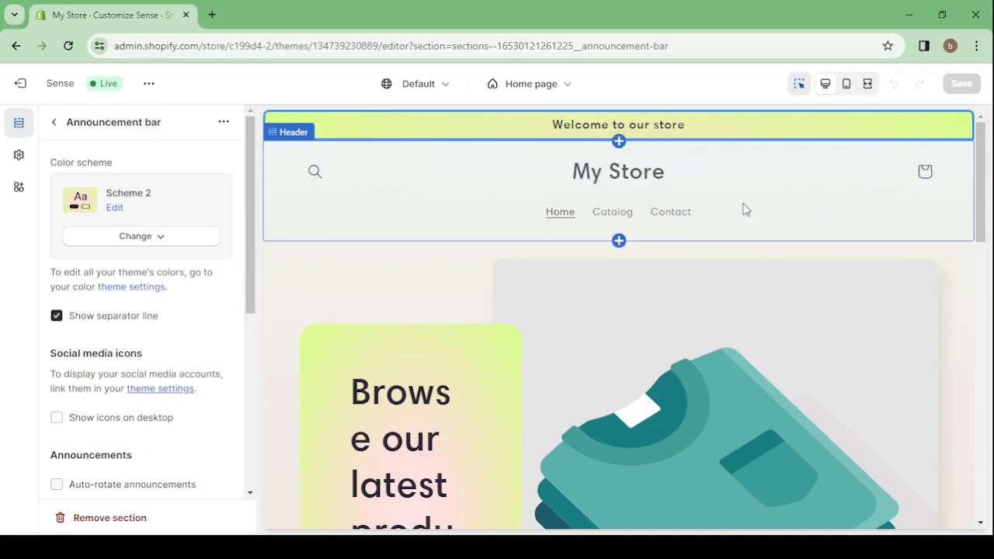
pyautogui.scroll(-5, 690, 323)
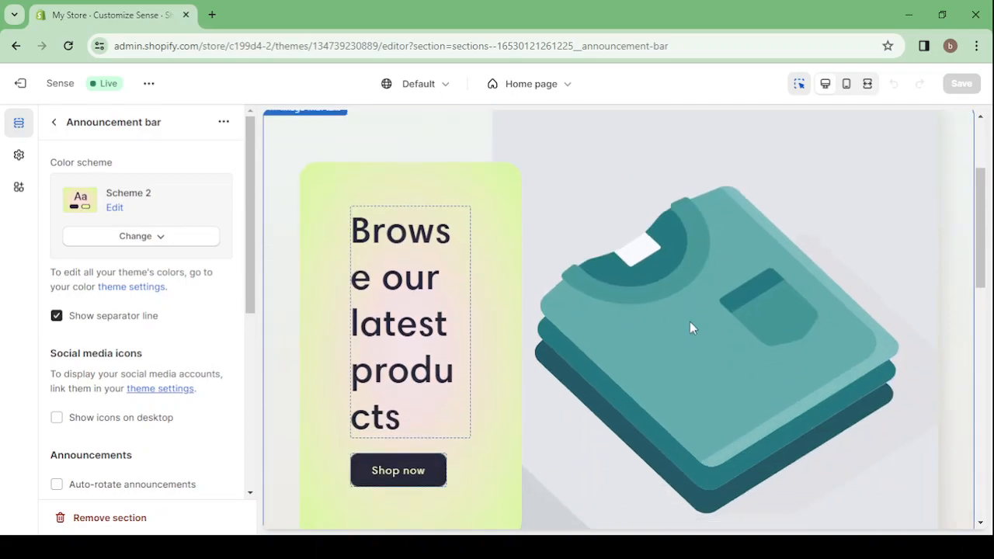
pyautogui.scroll(-10, 691, 327)
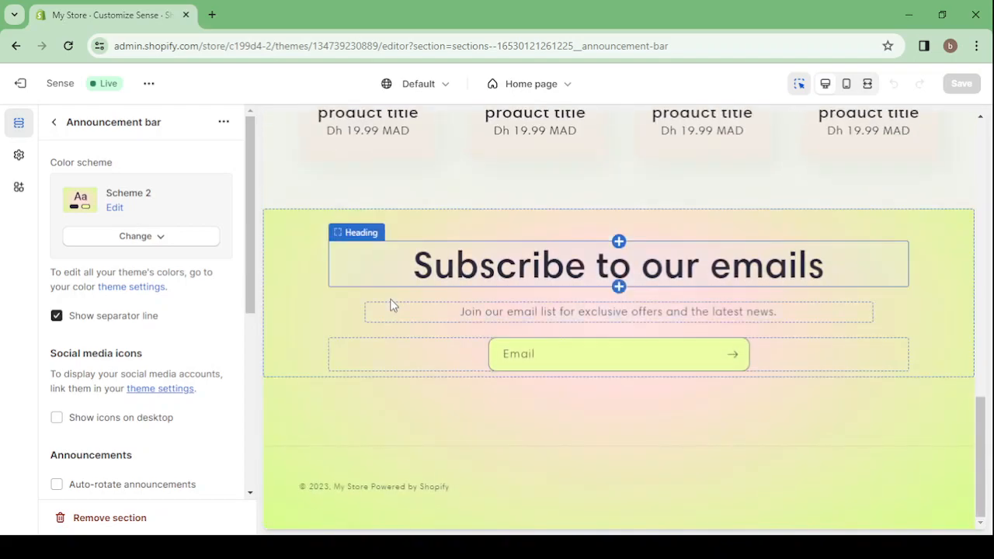
pyautogui.click(303, 256)
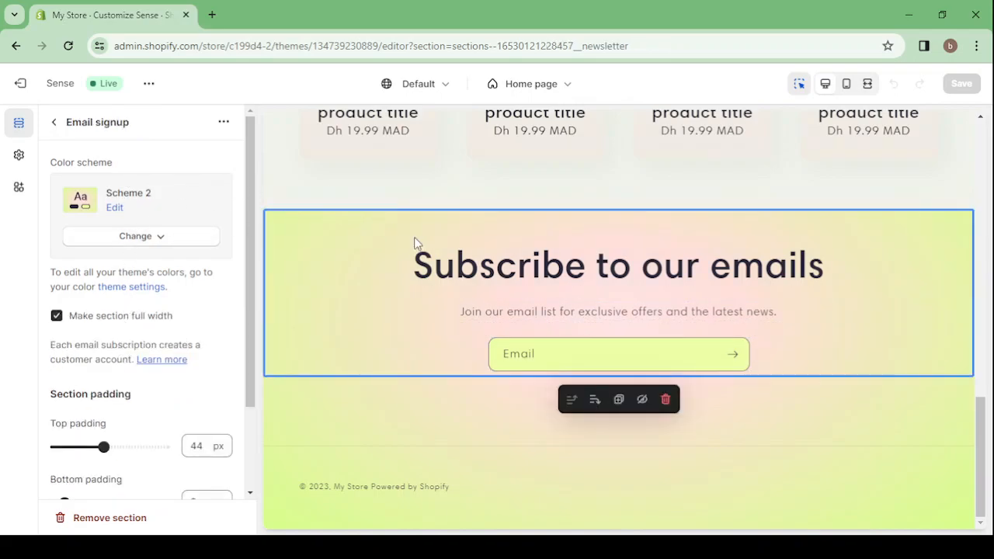
pyautogui.scroll(2, 414, 241)
pyautogui.scroll(5, 414, 244)
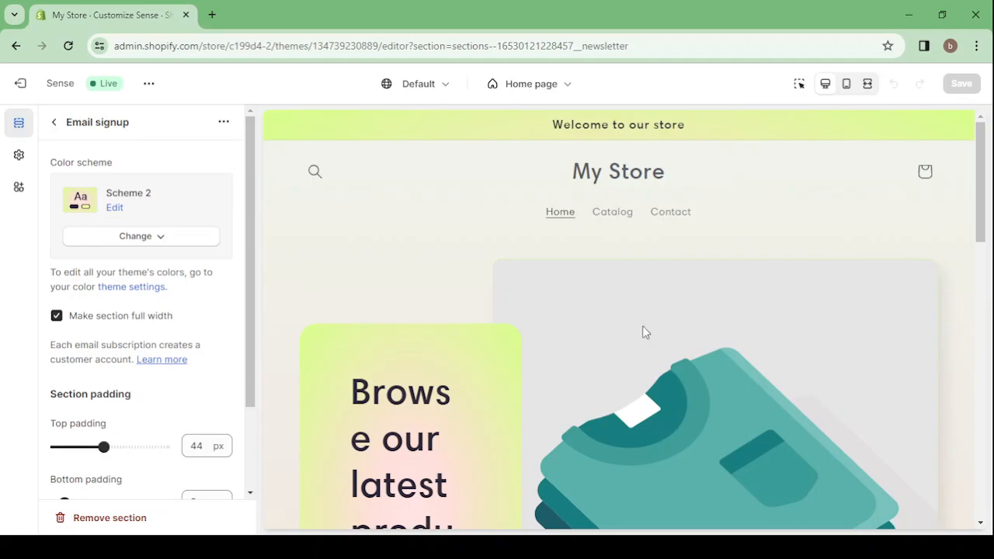
# - Turn the preview inspector on, select the announcement bar and look at its available color schemes
pyautogui.click(800, 87)
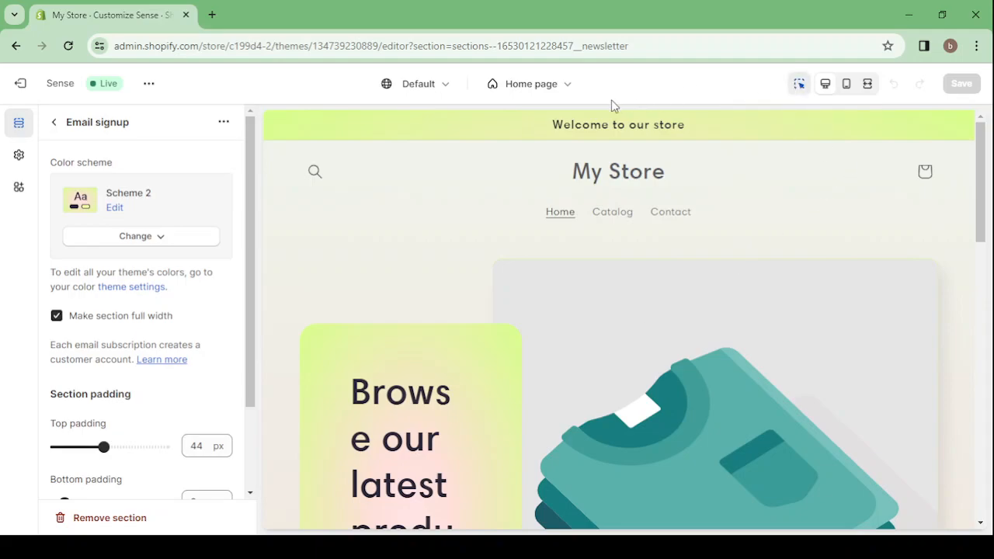
pyautogui.click(506, 127)
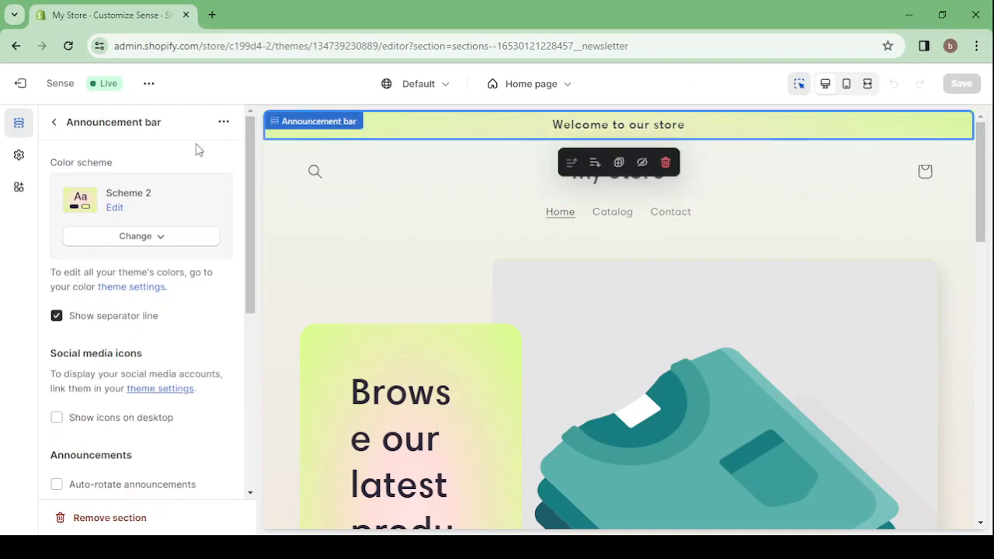
pyautogui.click(154, 237)
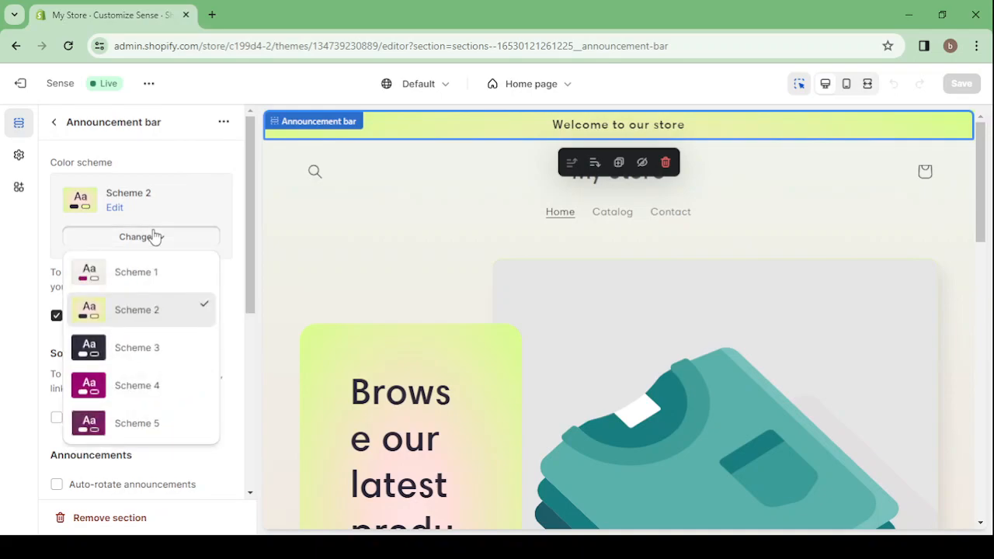
pyautogui.click(154, 236)
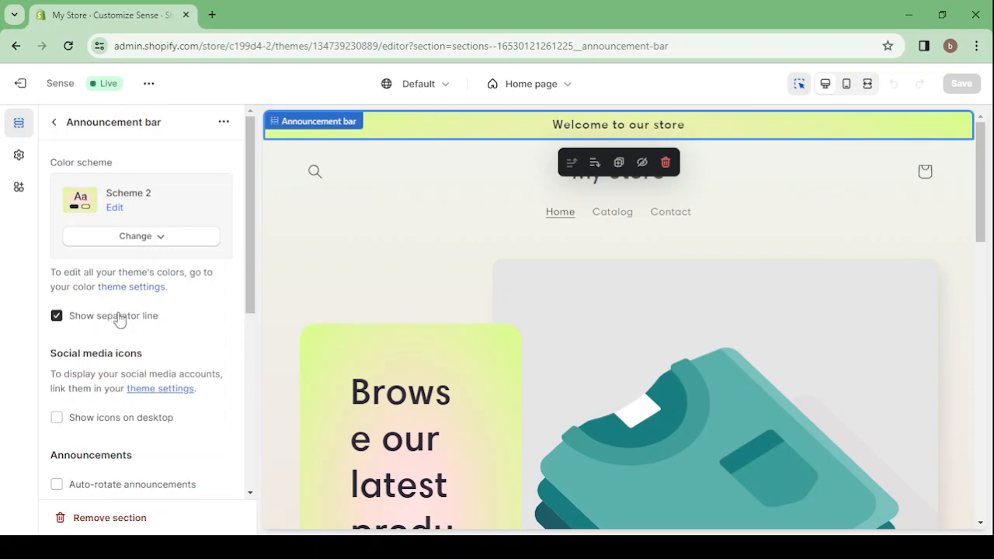
# - Enable auto-rotation of the announcement bar's announcements, set to change every 3 seconds, and return to the section list
pyautogui.scroll(-3, 119, 320)
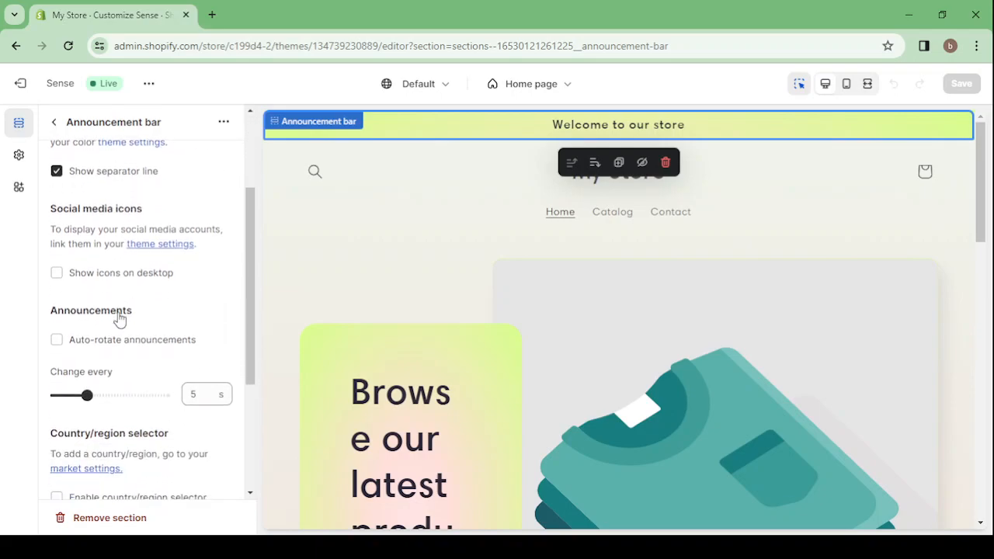
pyautogui.scroll(-1, 119, 320)
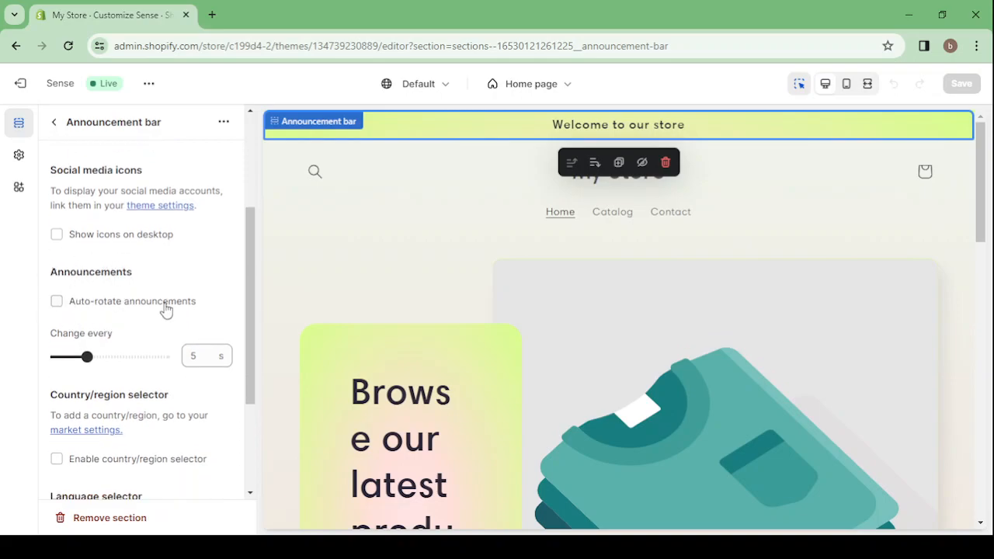
pyautogui.click(57, 302)
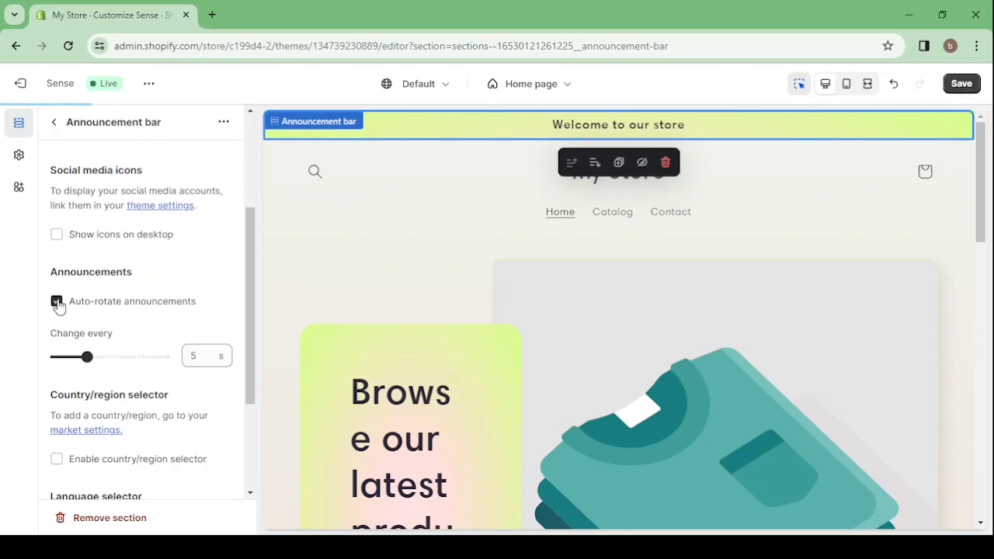
pyautogui.click(204, 359)
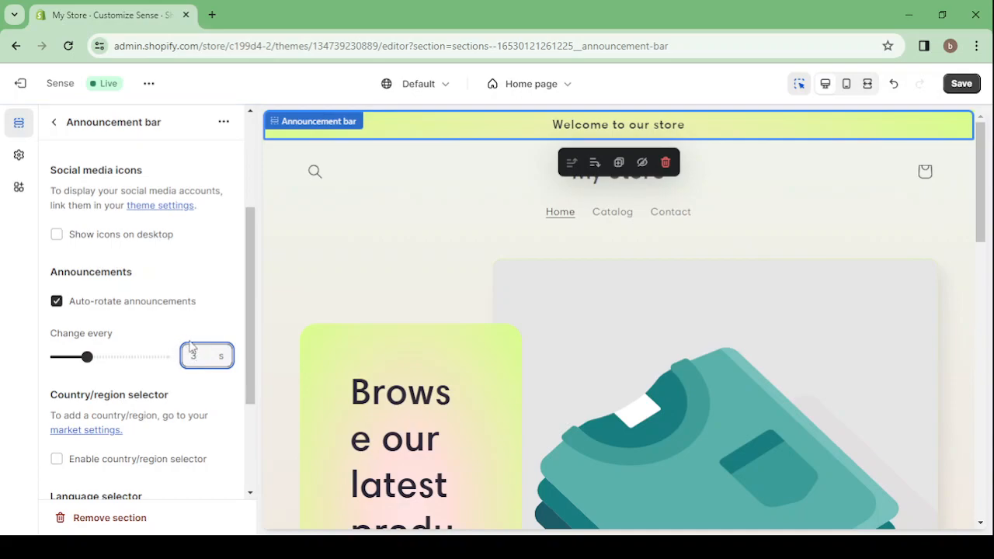
pyautogui.write('3')
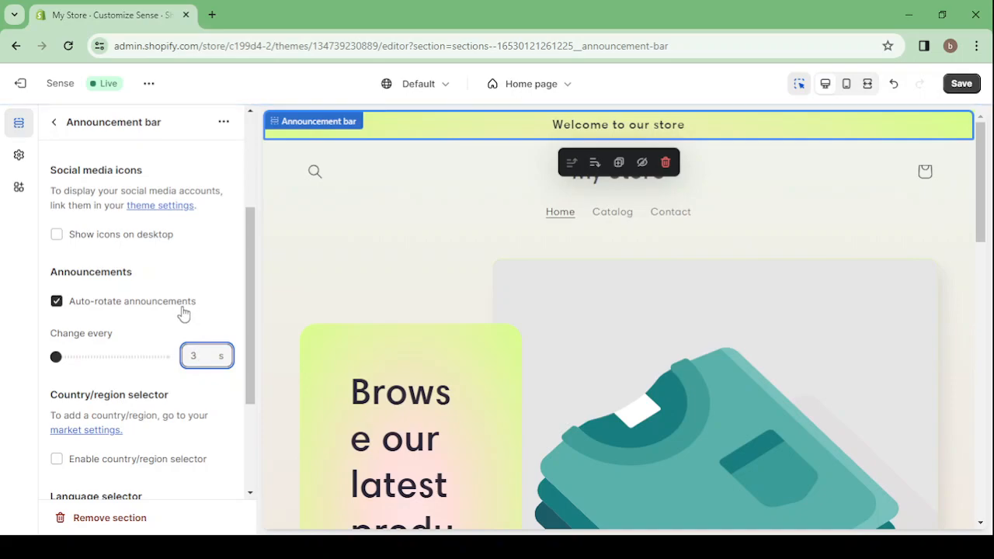
pyautogui.scroll(3, 175, 280)
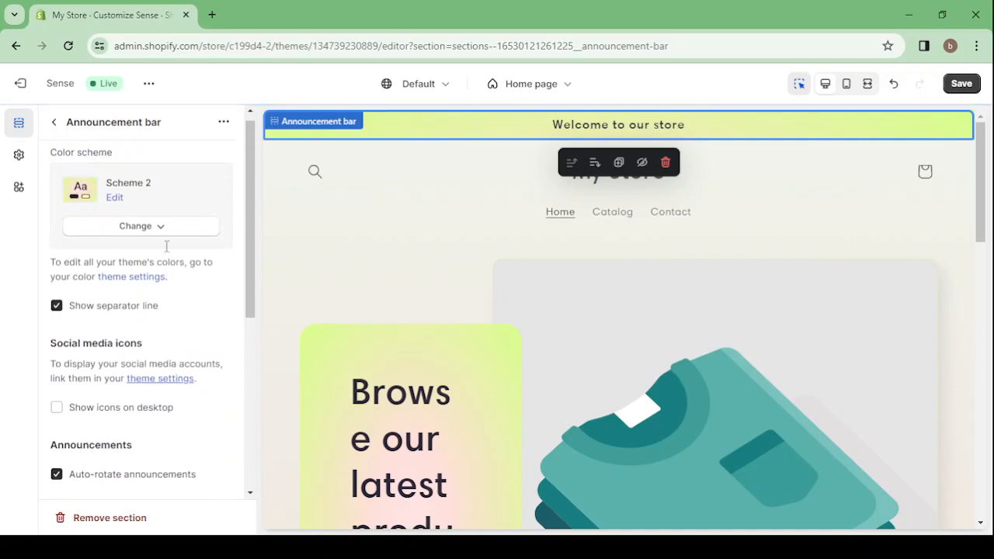
pyautogui.click(52, 124)
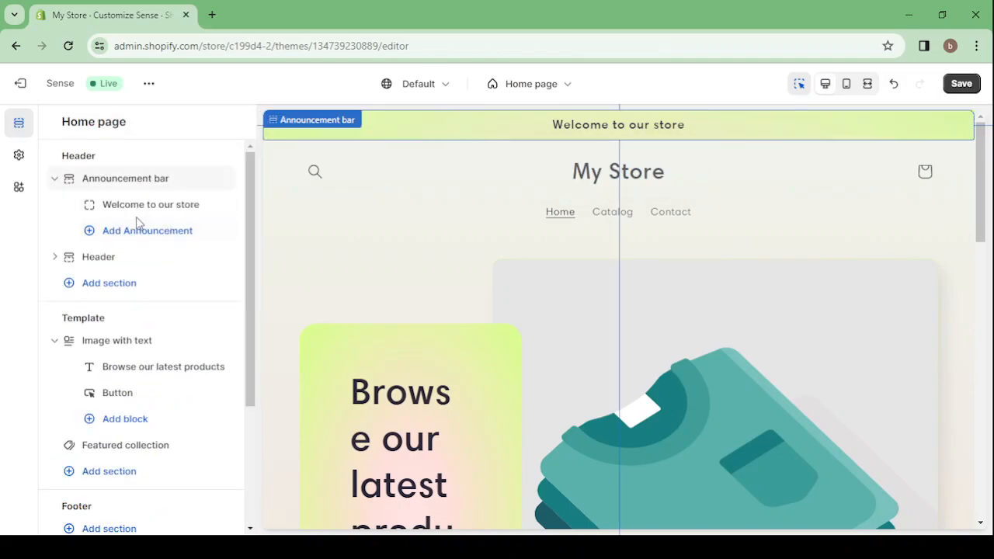
# - Add a second announcement to the announcement bar with the text "50% OFF TODAY ONLY"
pyautogui.click(174, 231)
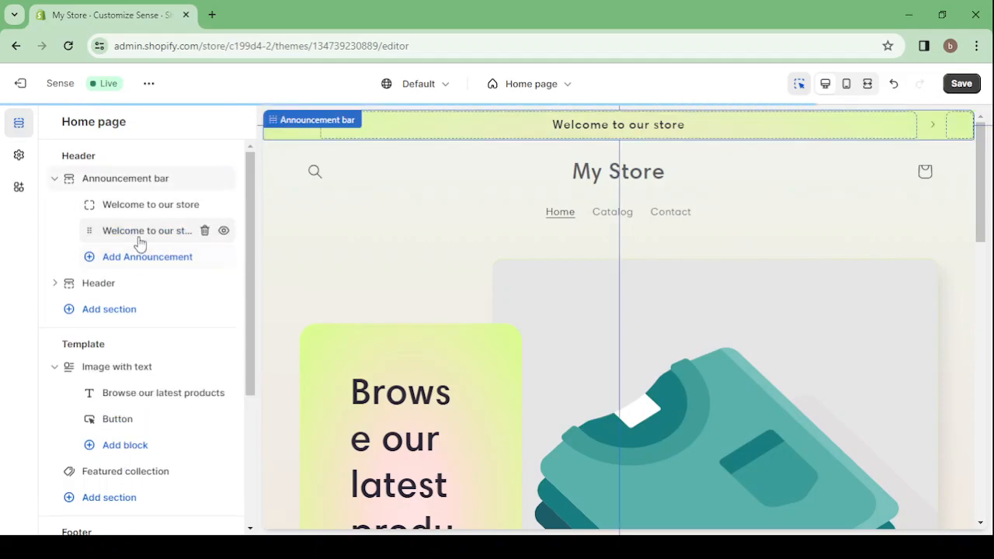
pyautogui.click(141, 233)
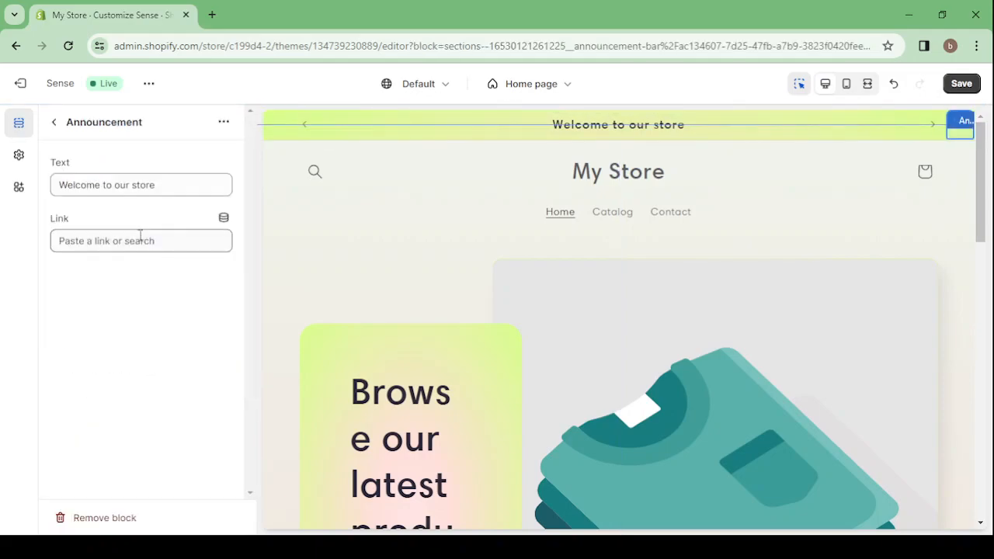
pyautogui.tripleClick(172, 188)
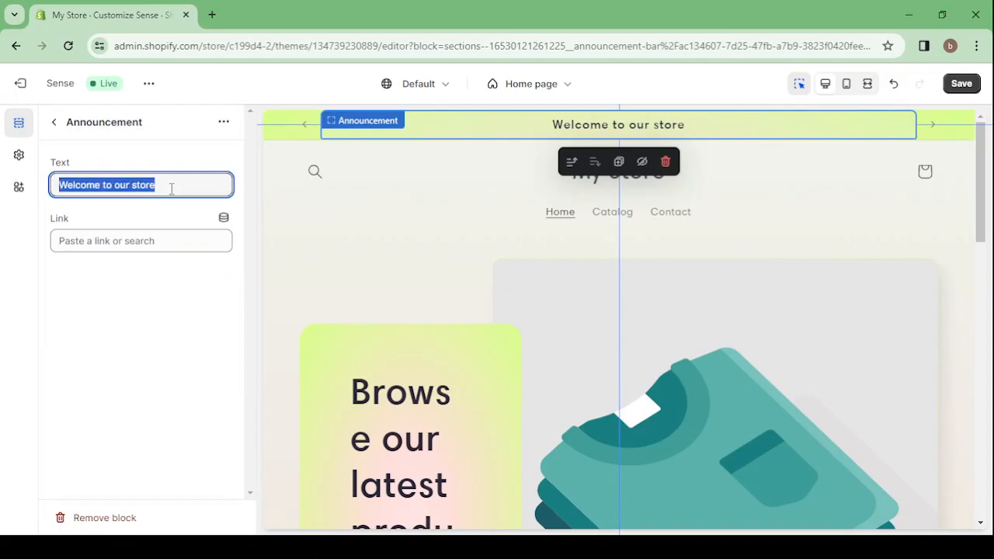
pyautogui.write('S')
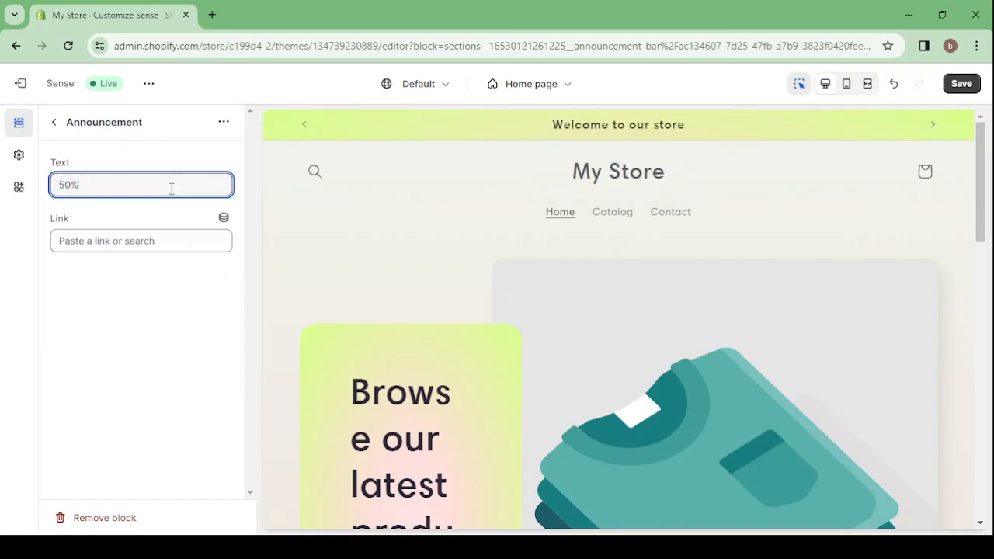
pyautogui.write('0% O')
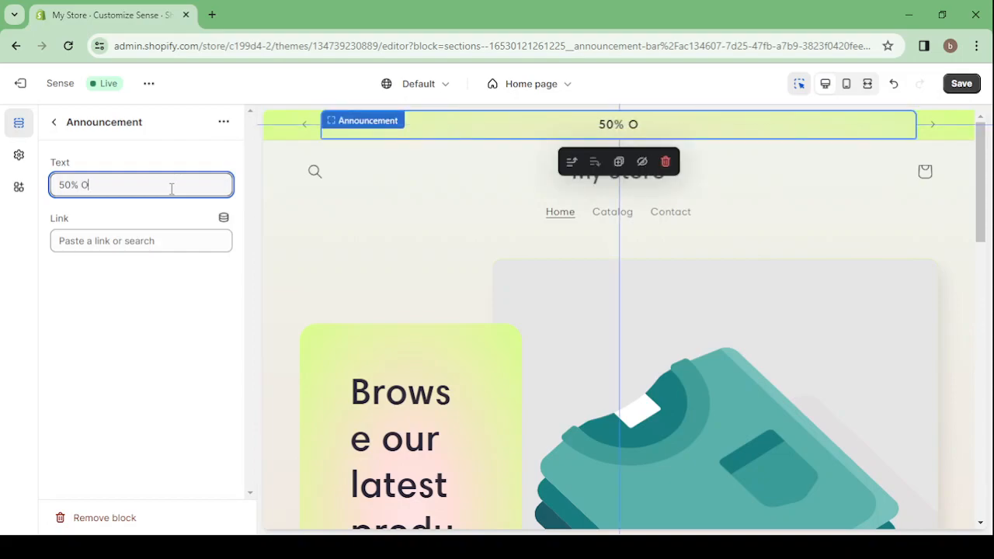
pyautogui.write('FF TOD')
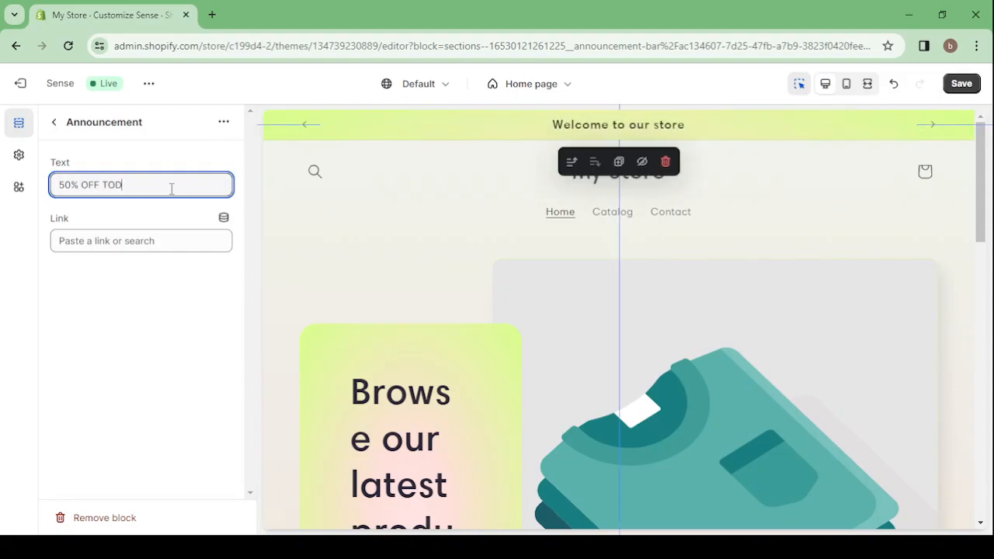
pyautogui.write('AY ONLY')
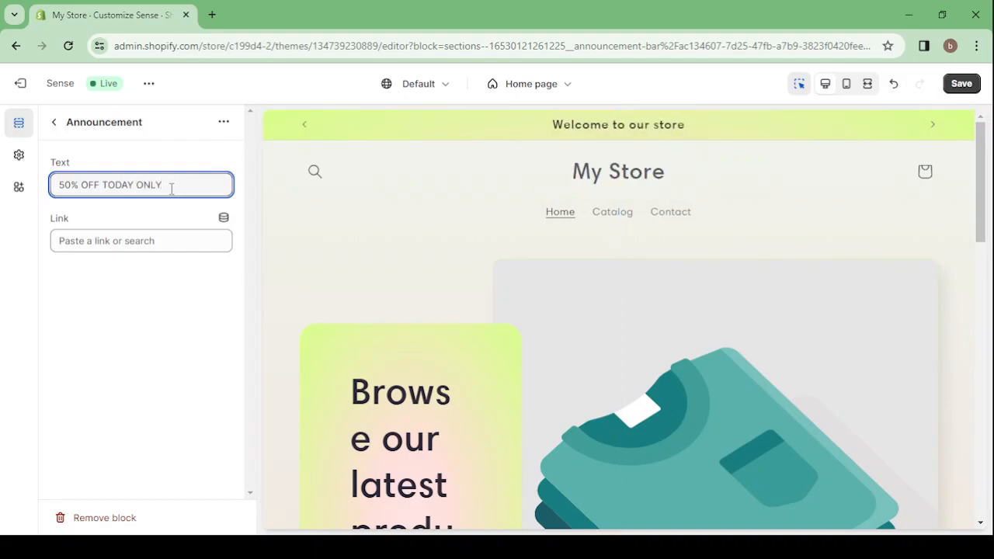
pyautogui.click(54, 122)
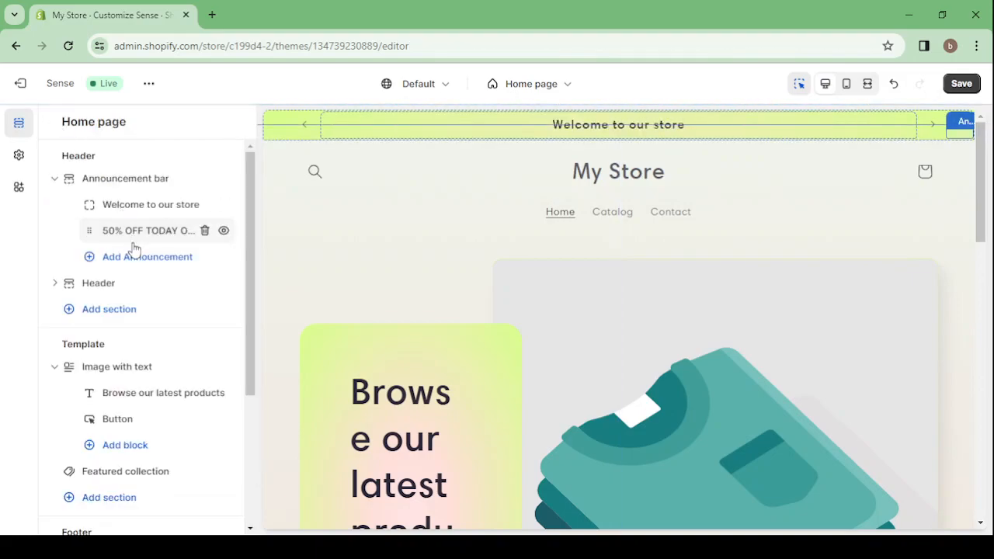
# - Add a third announcement to the announcement bar with the text "FREE SHIPPING THIS WEEK" and return to the section list
pyautogui.click(134, 262)
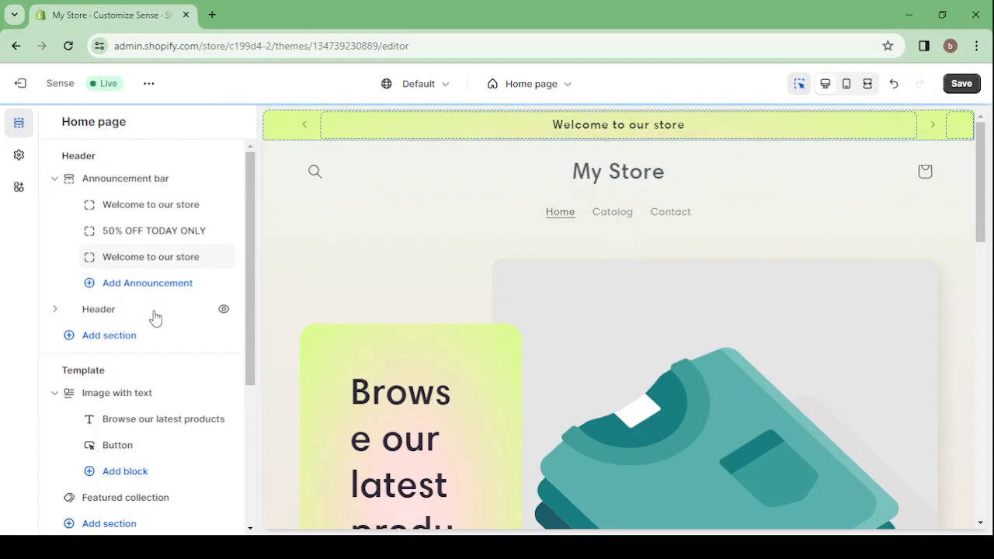
pyautogui.click(148, 264)
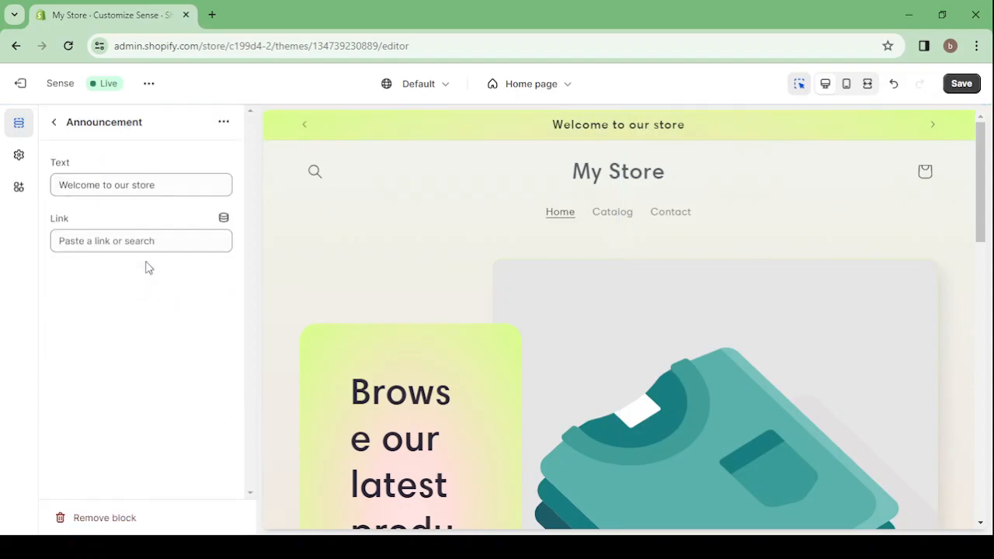
pyautogui.click(138, 184)
pyautogui.tripleClick(139, 185)
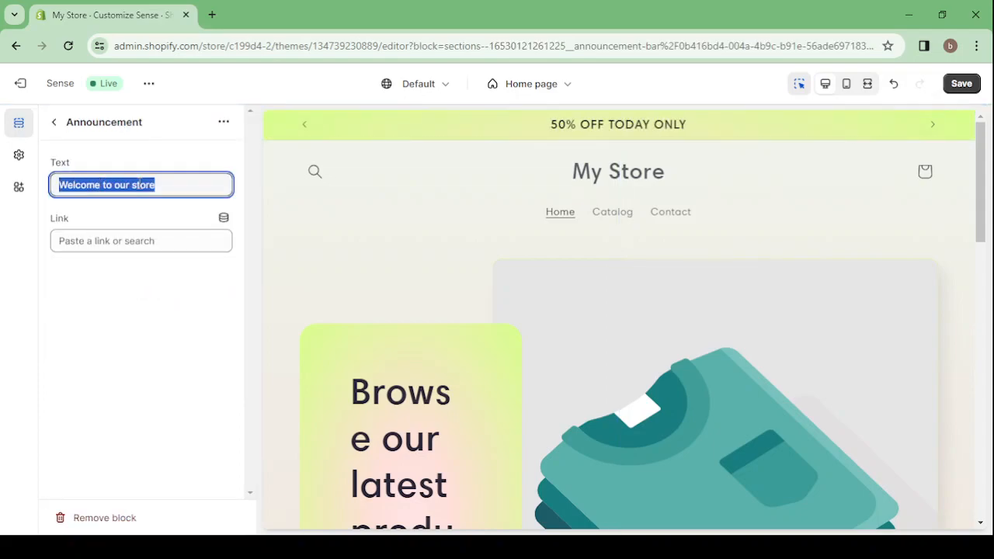
pyautogui.write('FRFEE')
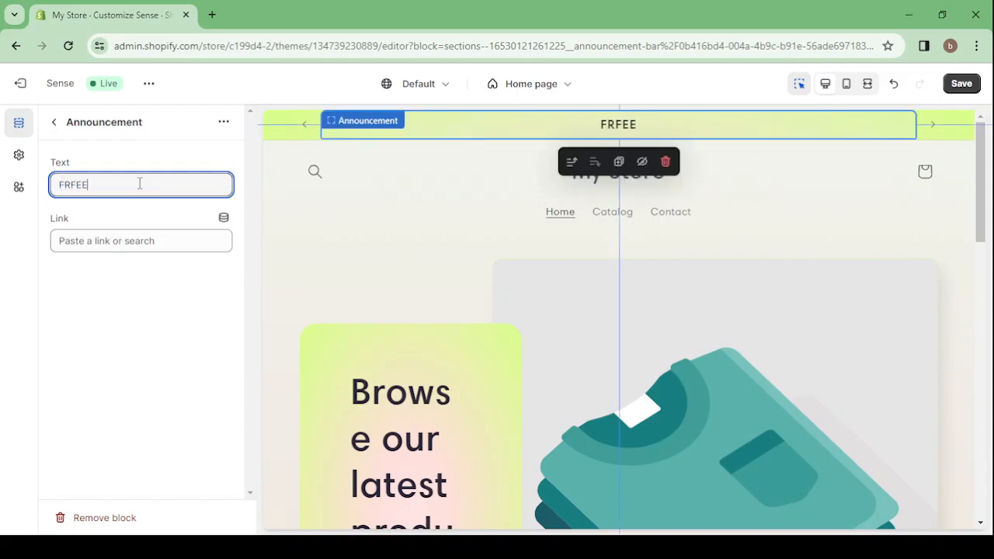
pyautogui.press('BackSpace')
pyautogui.press('BackSpace')
pyautogui.press('BackSpace')
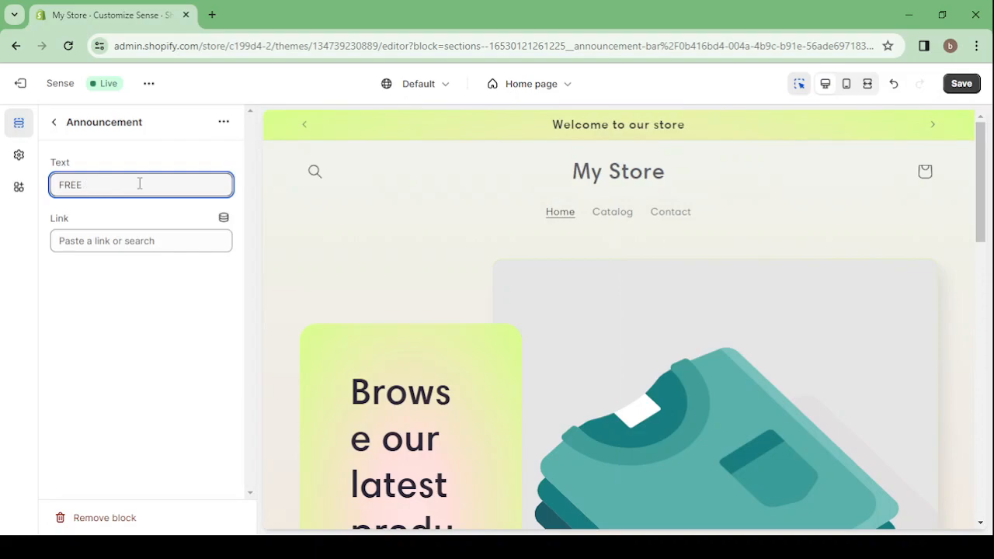
pyautogui.write('EE SHIPP')
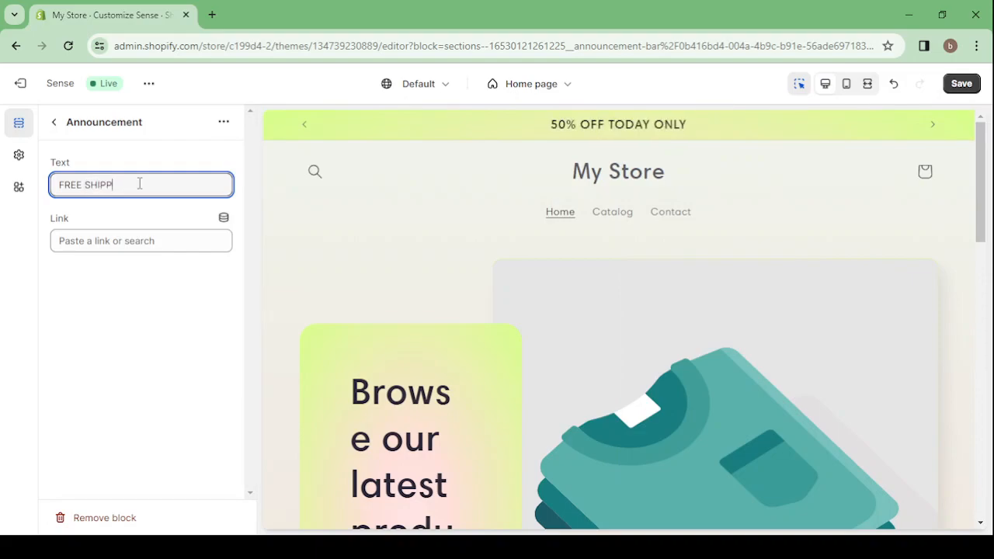
pyautogui.write('ING THIS WEEK')
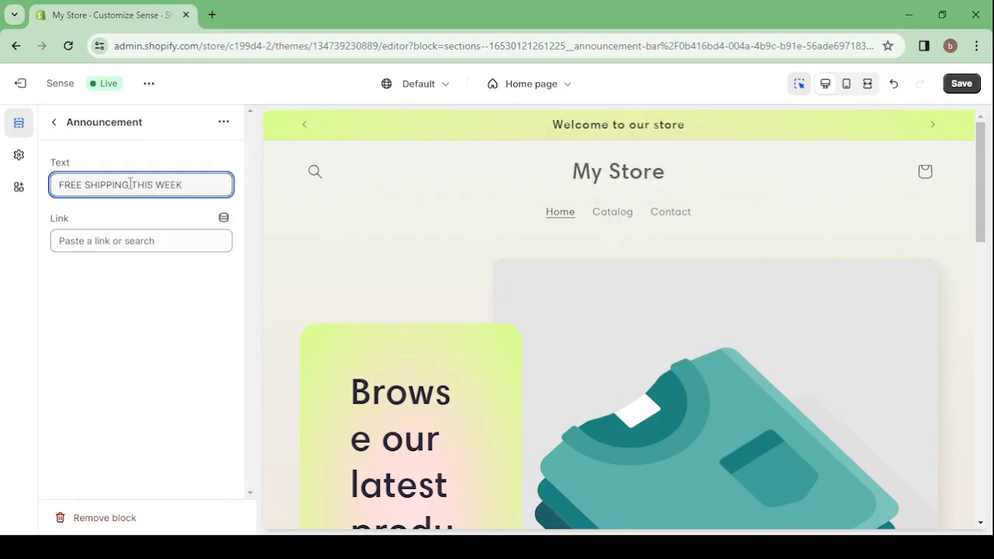
pyautogui.click(52, 126)
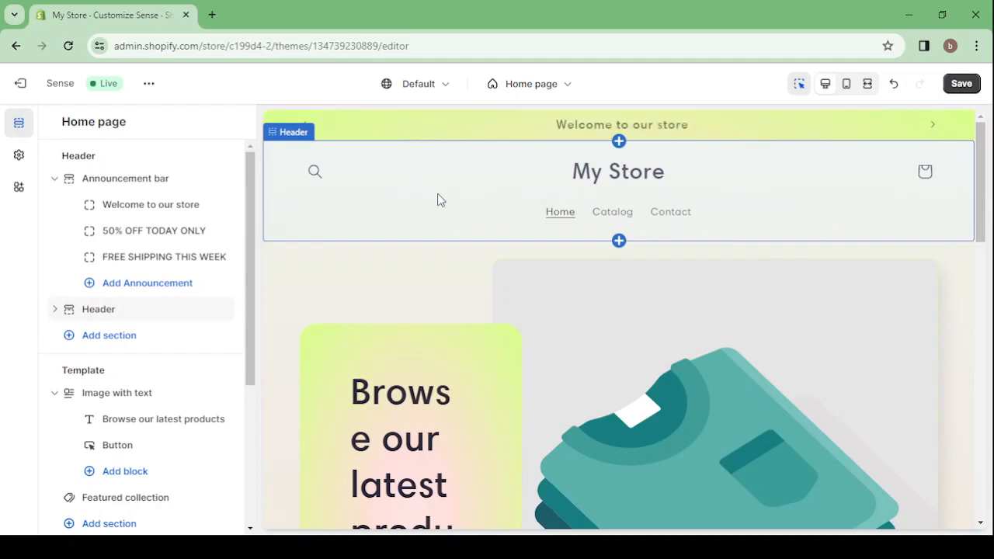
# - Set the announcement bar to change announcements every 5 seconds, look over its remaining settings and return to the section list
pyautogui.click(122, 178)
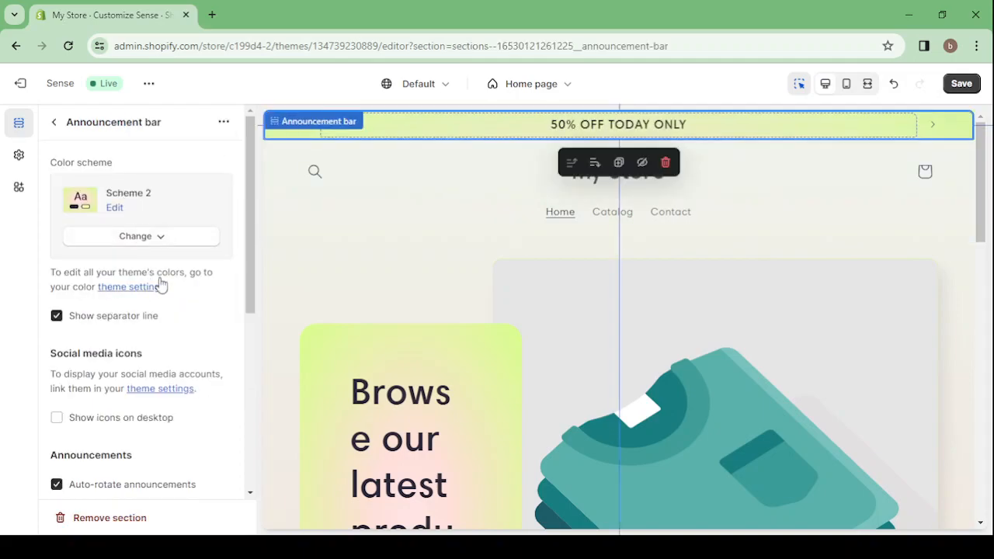
pyautogui.scroll(-3, 160, 284)
pyautogui.click(204, 351)
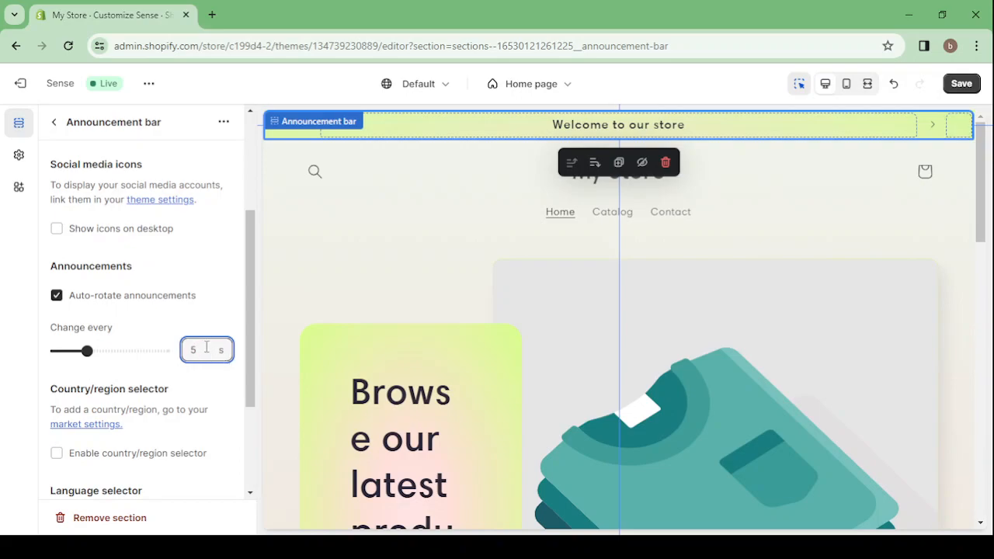
pyautogui.scroll(-3, 186, 267)
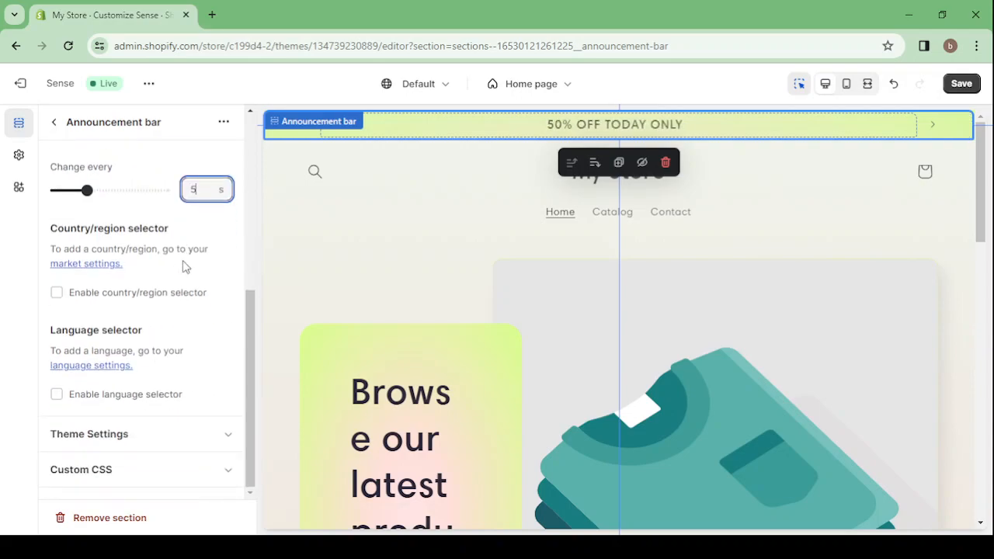
pyautogui.scroll(1, 185, 267)
pyautogui.scroll(-1, 186, 267)
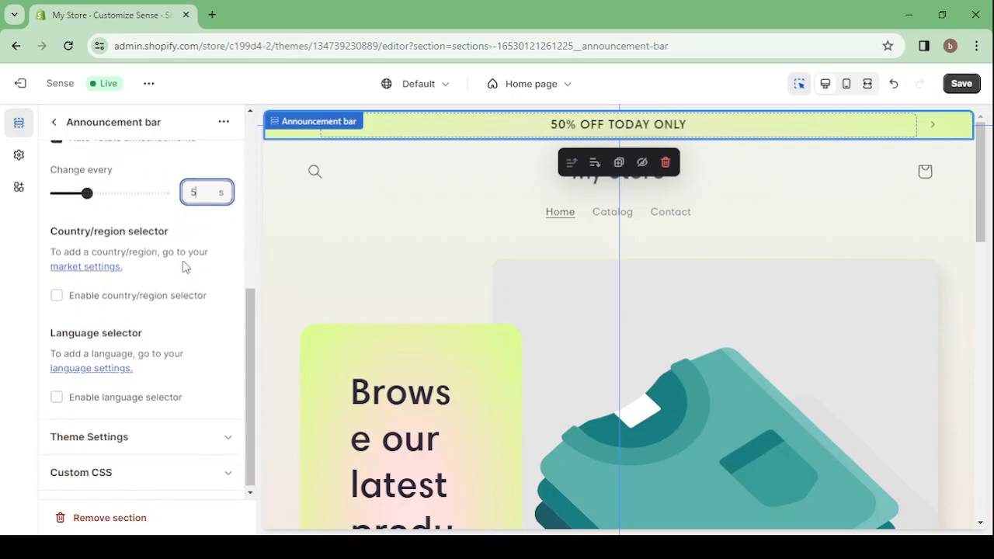
pyautogui.scroll(10, 186, 267)
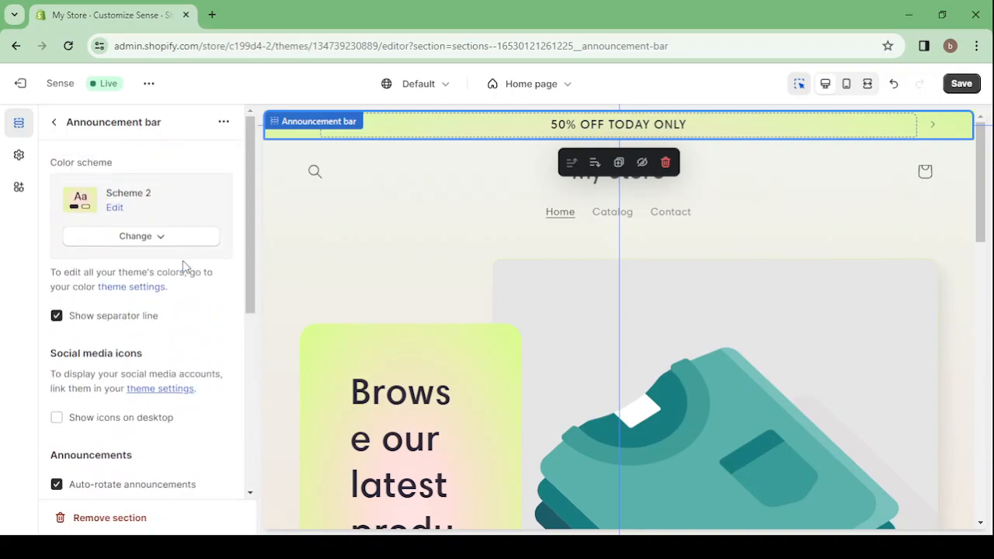
pyautogui.click(57, 124)
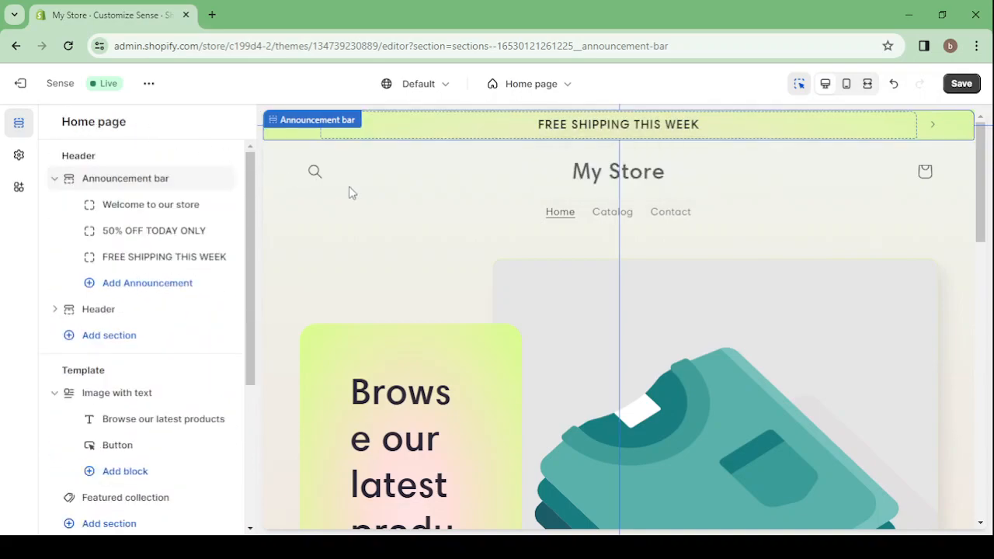
# - Select the store header, try the Middle center, Top center and Top left desktop logo positions, and set it to Middle left
pyautogui.click(513, 199)
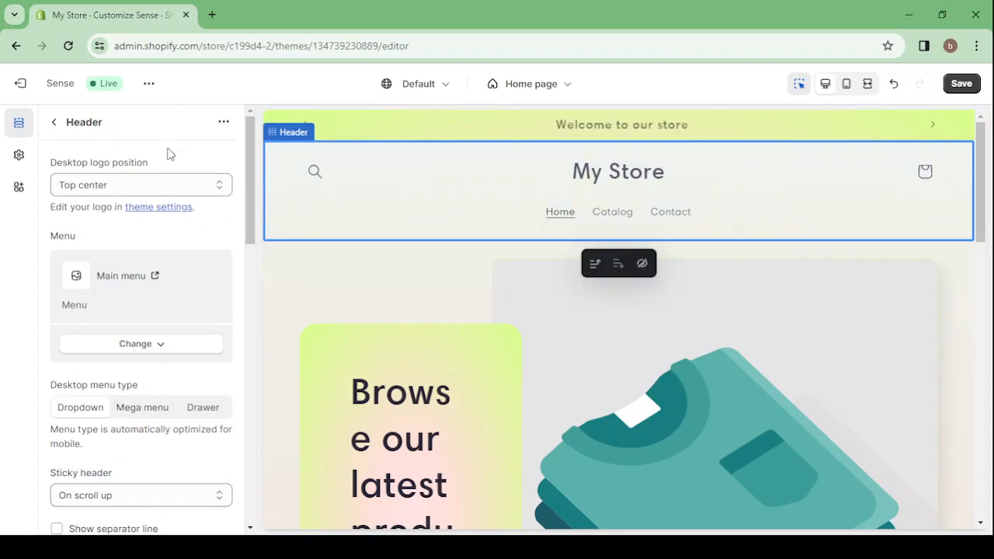
pyautogui.click(151, 191)
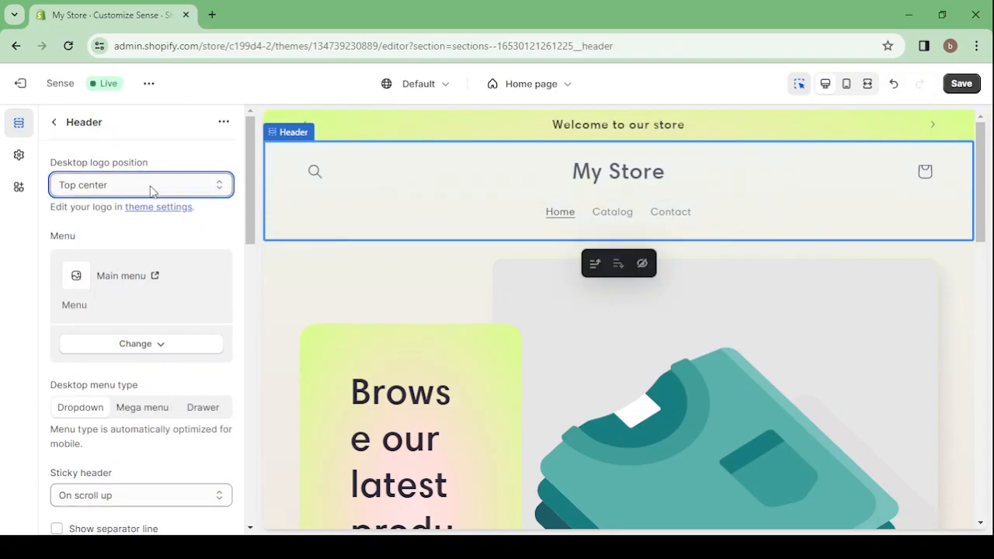
pyautogui.click(132, 230)
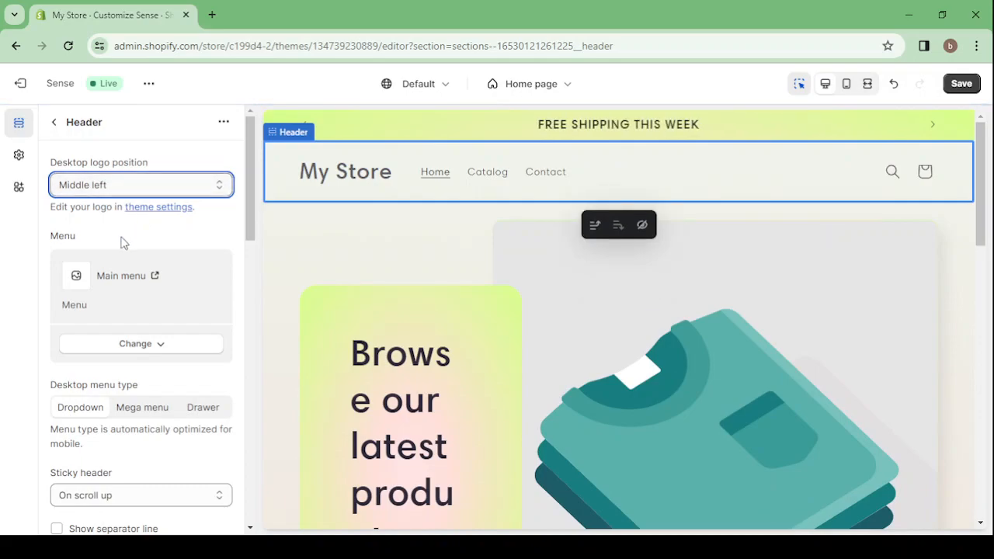
pyautogui.press('Down')
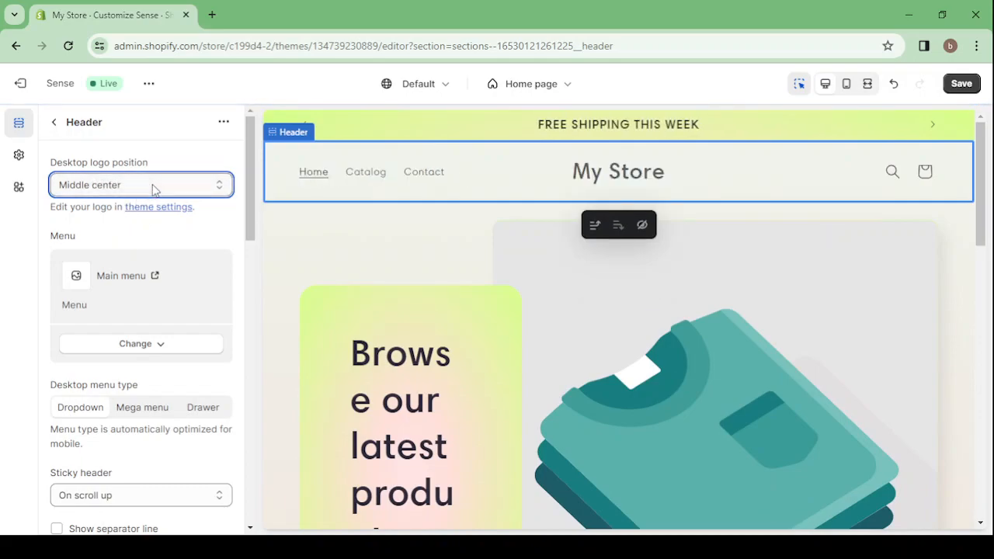
pyautogui.press('Up')
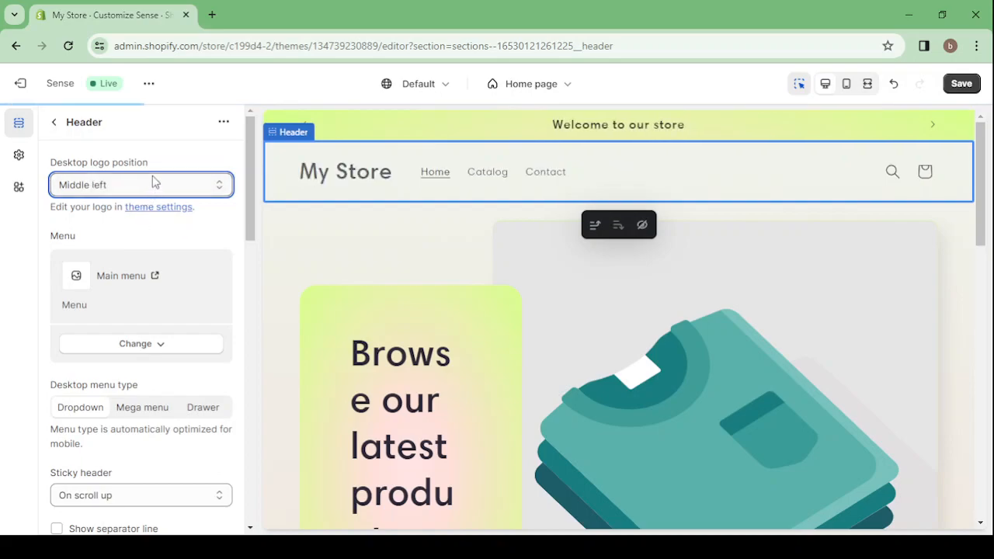
pyautogui.press('Up')
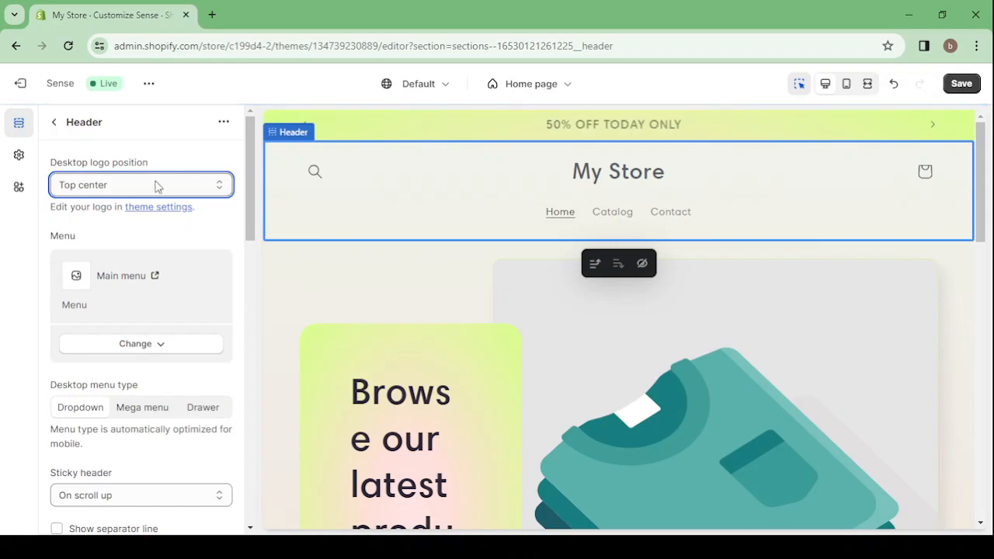
pyautogui.press('Up')
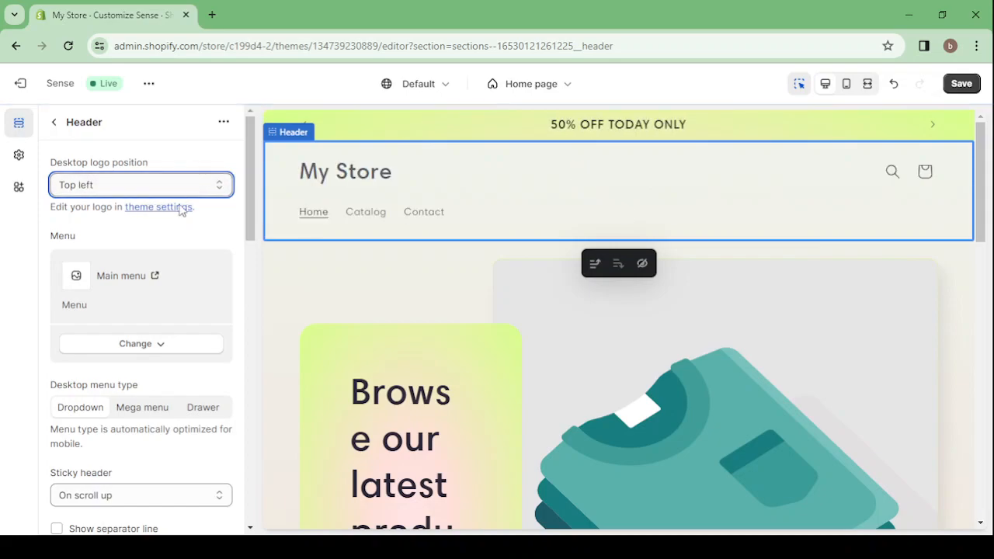
pyautogui.press('Up')
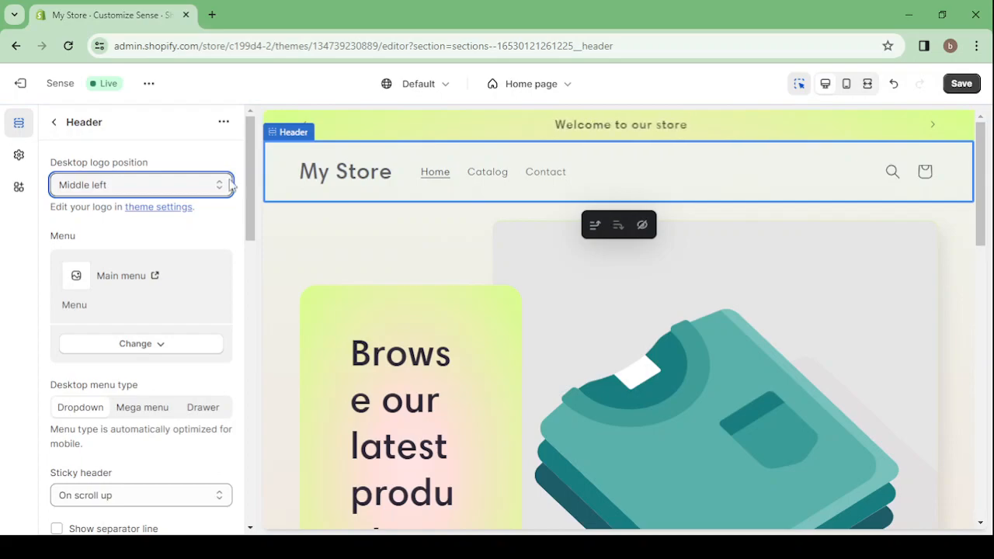
pyautogui.scroll(-1, 151, 253)
pyautogui.scroll(1, 151, 253)
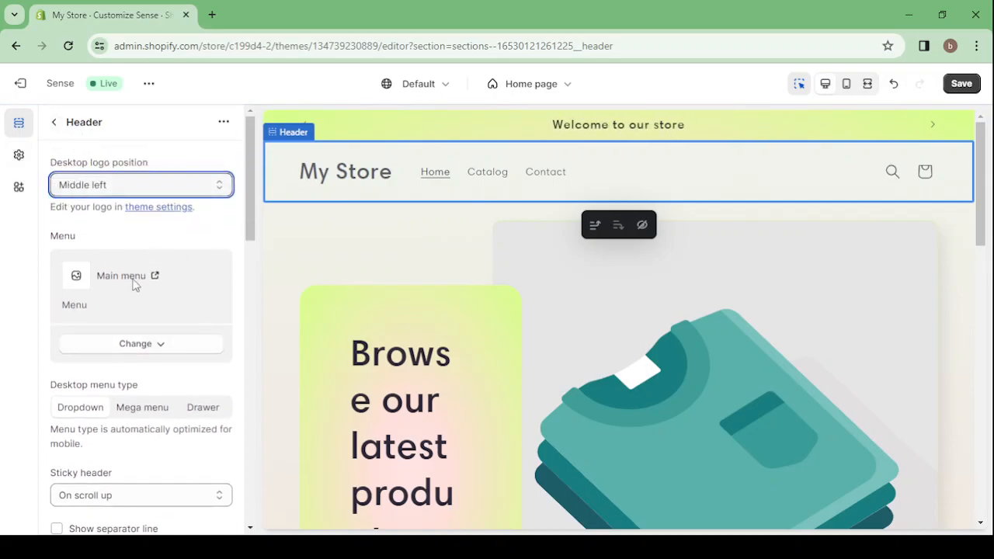
# - Open the Logo options in the theme settings to view the logo image, desktop logo width and favicon choices
pyautogui.click(19, 161)
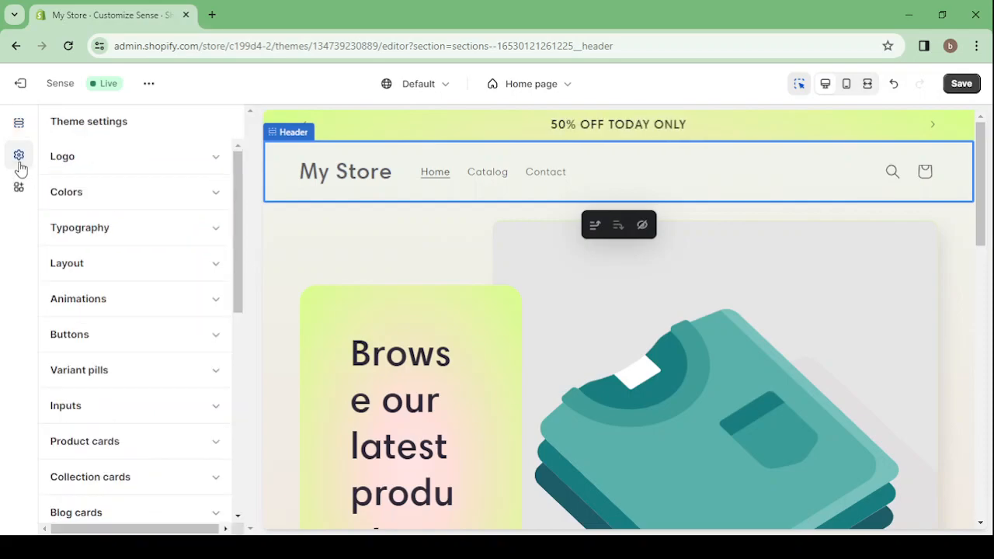
pyautogui.click(148, 163)
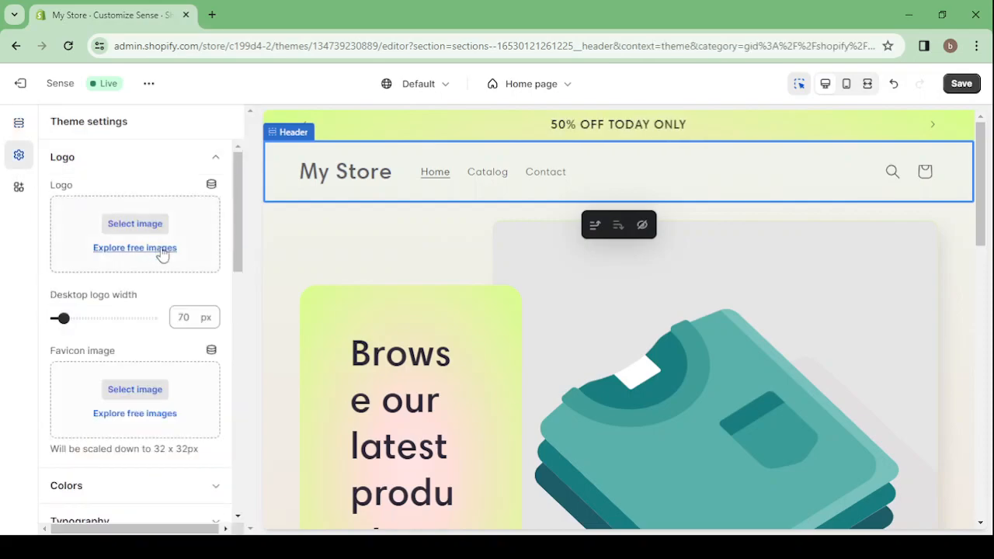